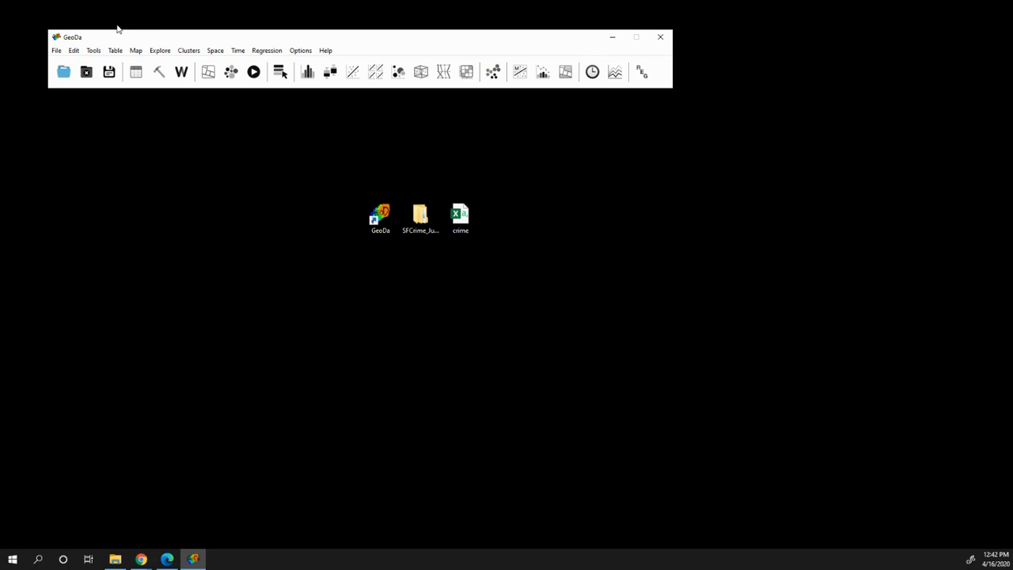
Step: Open the ESRI shapefile SFCrime_blocks.shp from the SF PD Plots folder as the data source
{"action": "left_click_drag", "start_coordinate": [142, 38], "coordinate": [158, 29]}
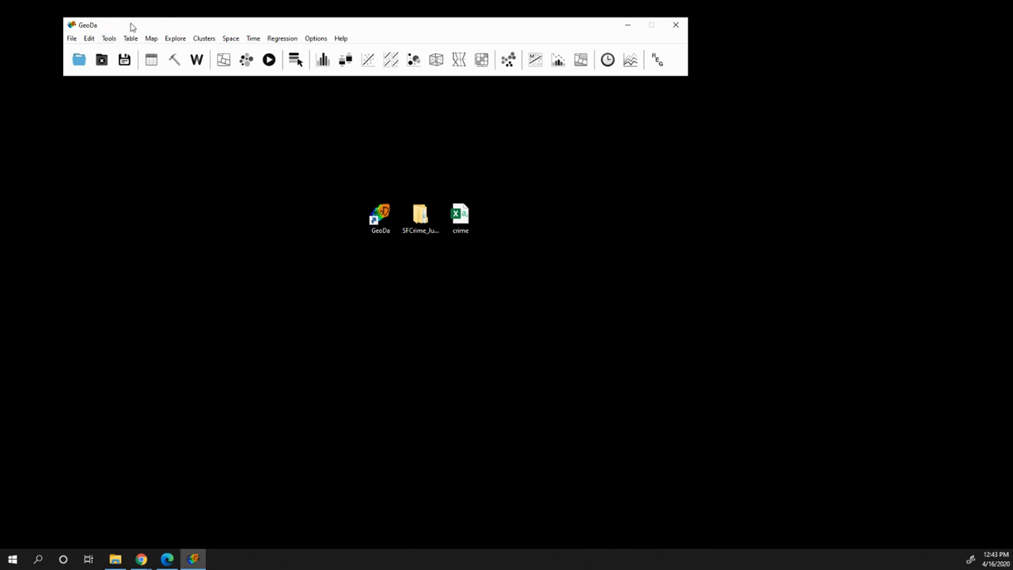
{"action": "mouse_move", "coordinate": [130, 28]}
{"action": "left_mouse_down"}
{"action": "mouse_move", "coordinate": [155, 31]}
{"action": "mouse_move", "coordinate": [124, 25]}
{"action": "left_mouse_up"}
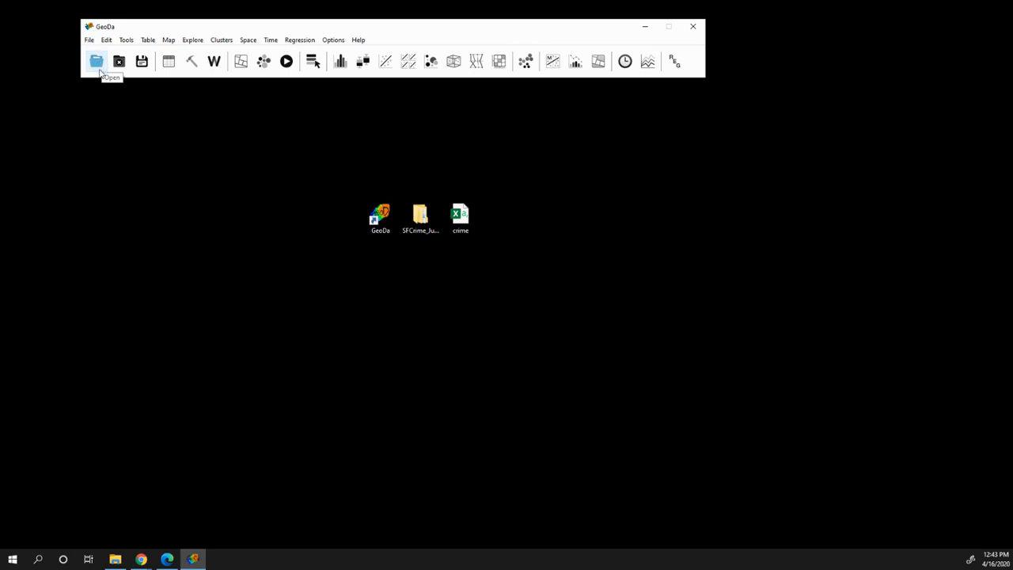
{"action": "left_click", "coordinate": [97, 69]}
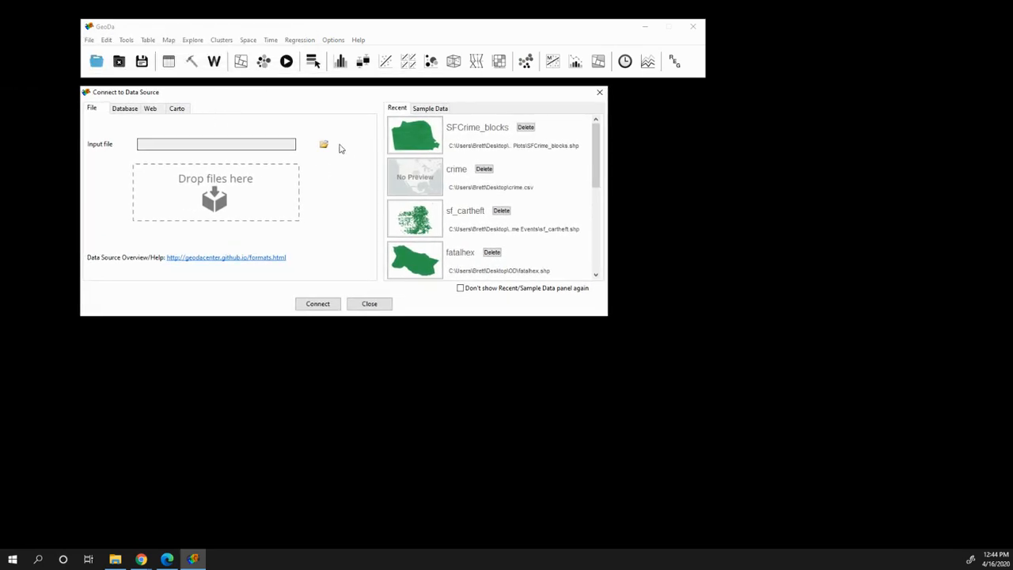
{"action": "left_click", "coordinate": [324, 146]}
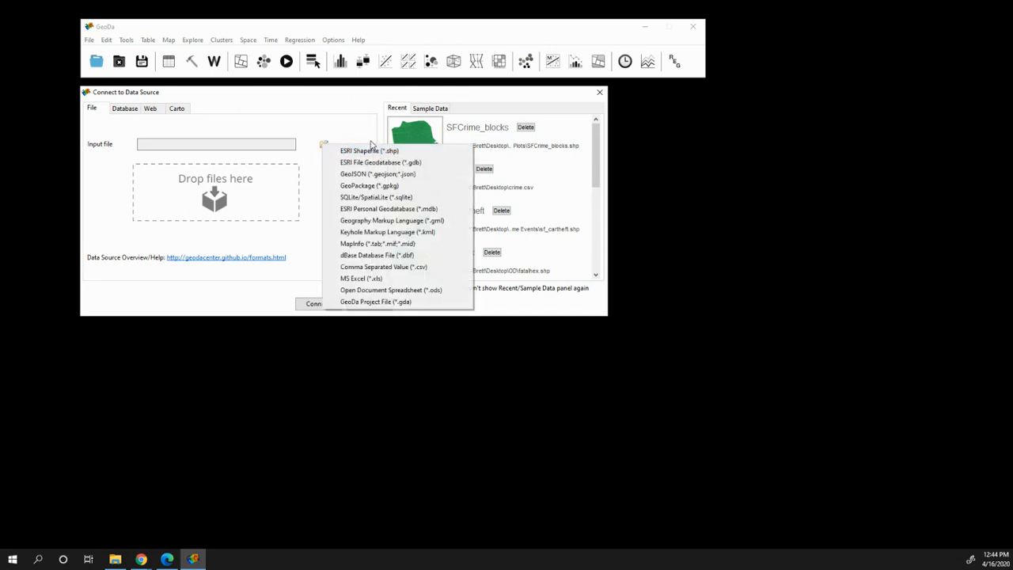
{"action": "left_click", "coordinate": [369, 152]}
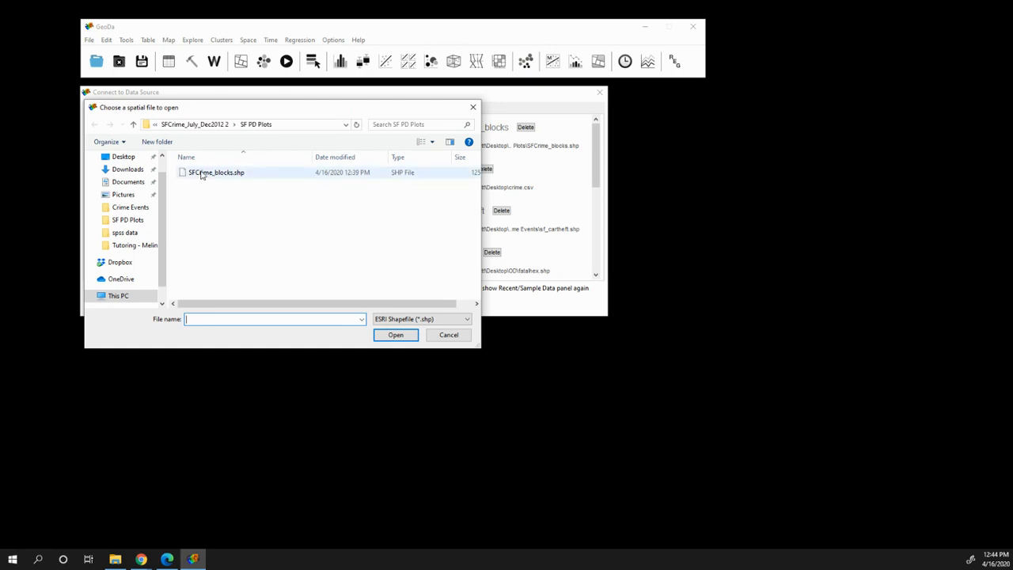
{"action": "left_click", "coordinate": [225, 174]}
{"action": "left_click", "coordinate": [397, 334]}
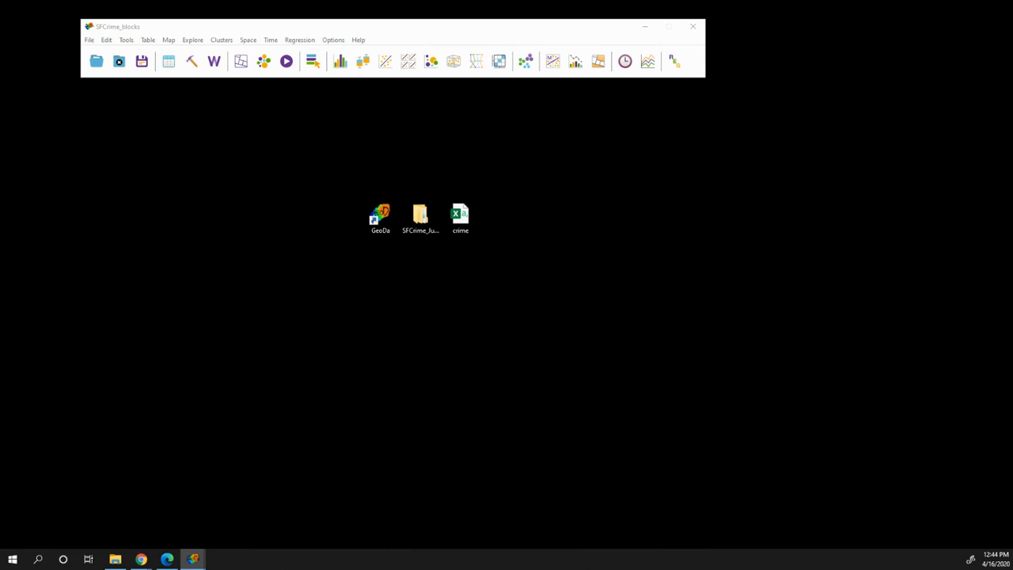
Step: Enlarge the SFCrime_blocks map window and arrange it beneath the main program window
{"action": "left_click_drag", "start_coordinate": [106, 90], "coordinate": [295, 97]}
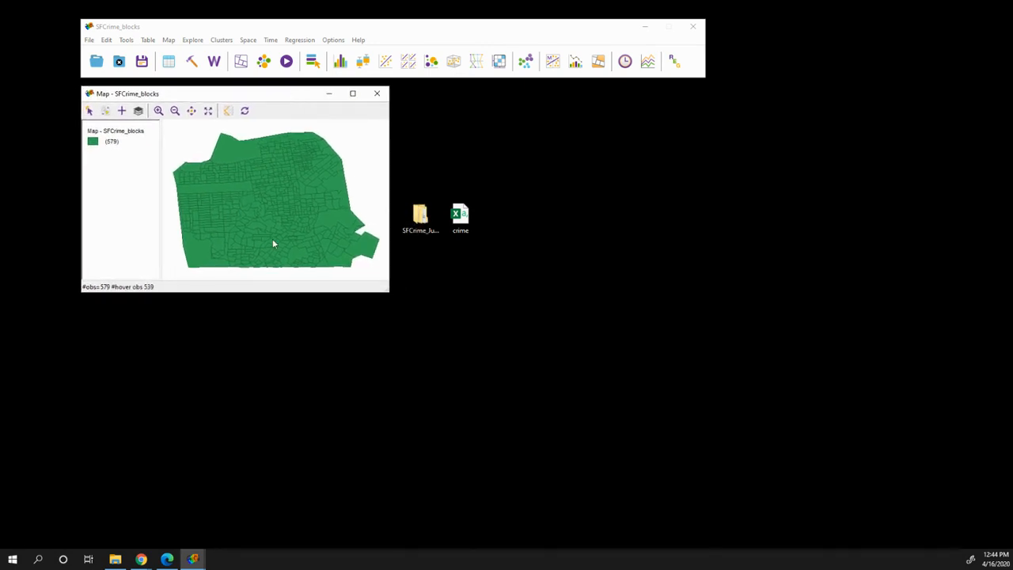
{"action": "left_click_drag", "start_coordinate": [390, 293], "coordinate": [458, 395]}
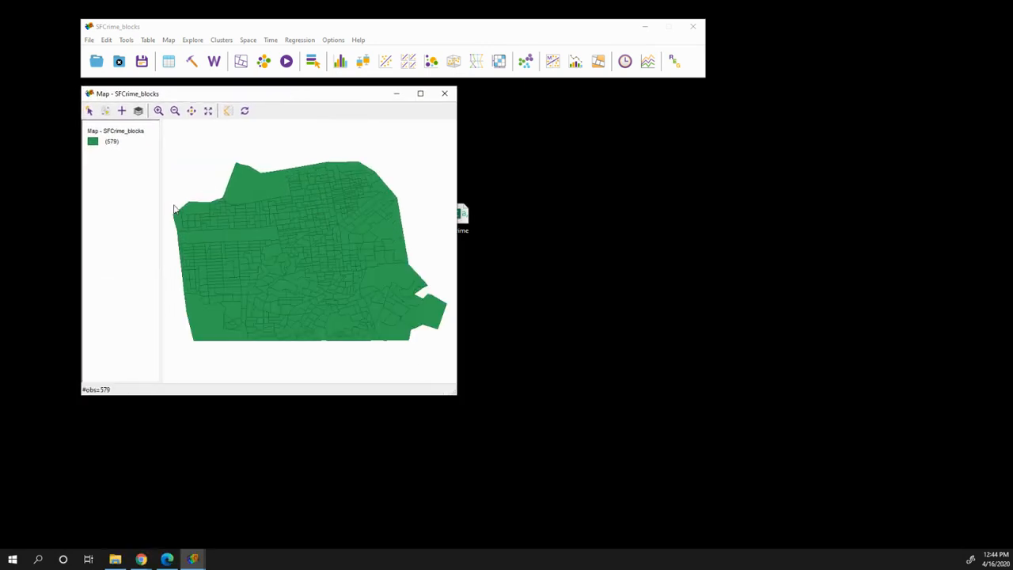
{"action": "left_click_drag", "start_coordinate": [242, 95], "coordinate": [223, 103]}
{"action": "left_click_drag", "start_coordinate": [235, 31], "coordinate": [215, 32]}
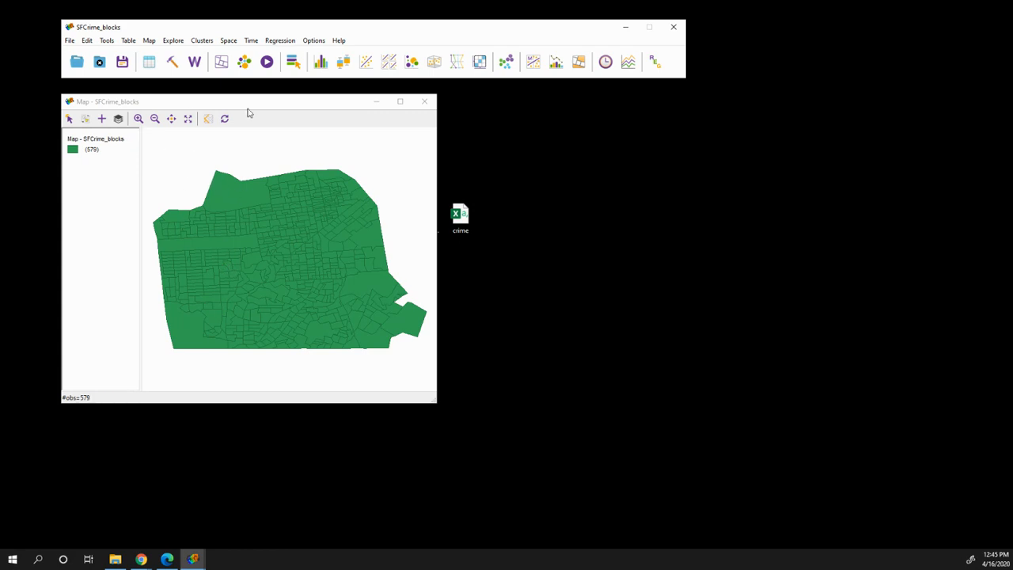
Step: Start a table merge and choose Comma Separated Value as the file type of the import data source
{"action": "left_click", "coordinate": [149, 43]}
{"action": "left_click", "coordinate": [122, 45]}
{"action": "left_click", "coordinate": [127, 43]}
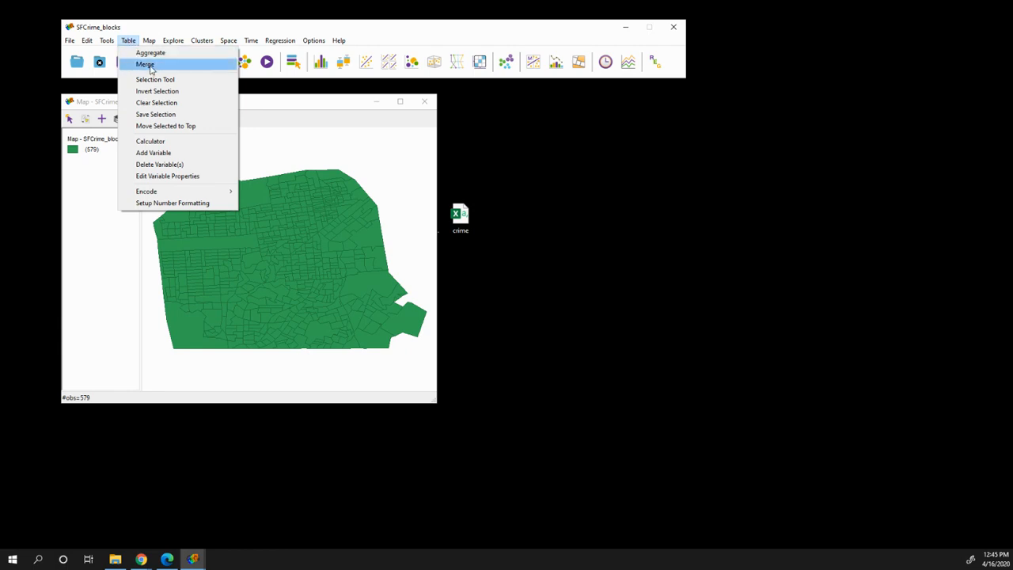
{"action": "left_click", "coordinate": [146, 65]}
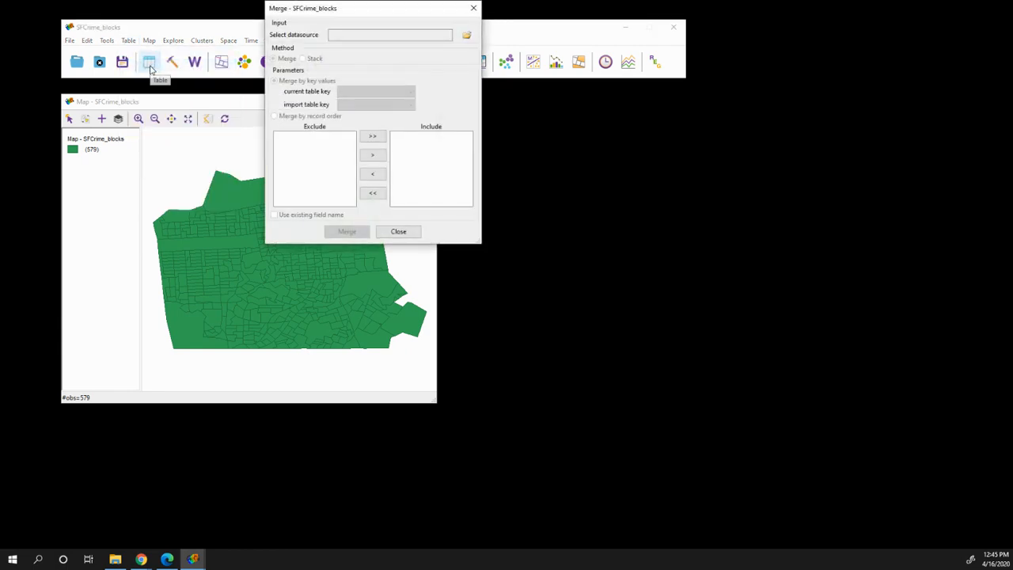
{"action": "left_click", "coordinate": [467, 36]}
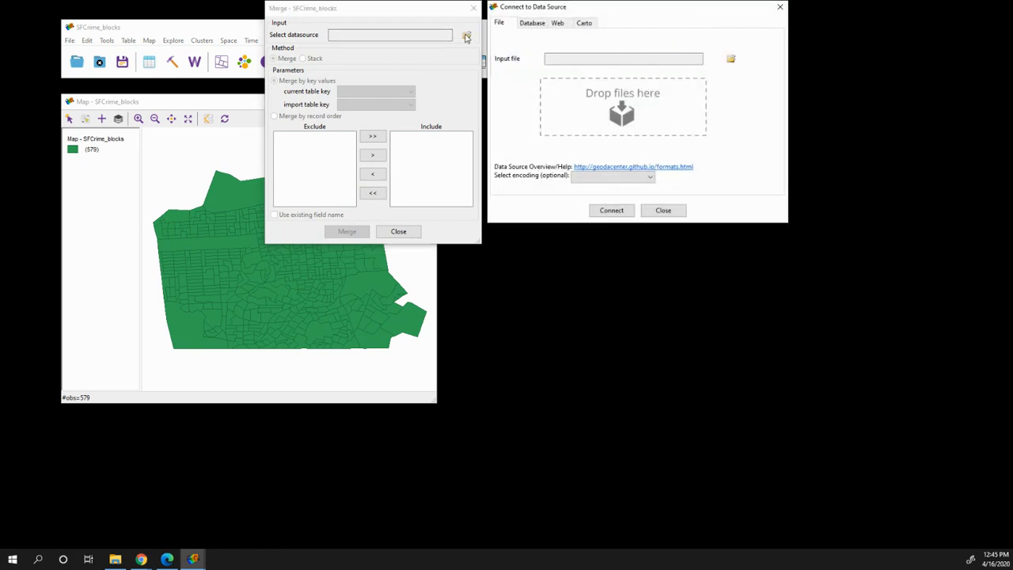
{"action": "left_click", "coordinate": [730, 58]}
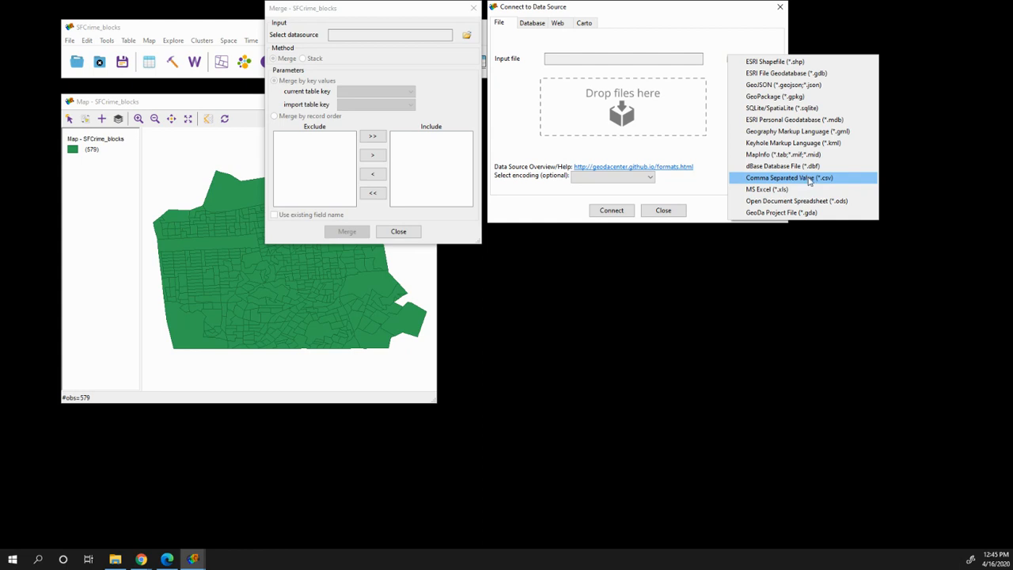
{"action": "left_click", "coordinate": [807, 179]}
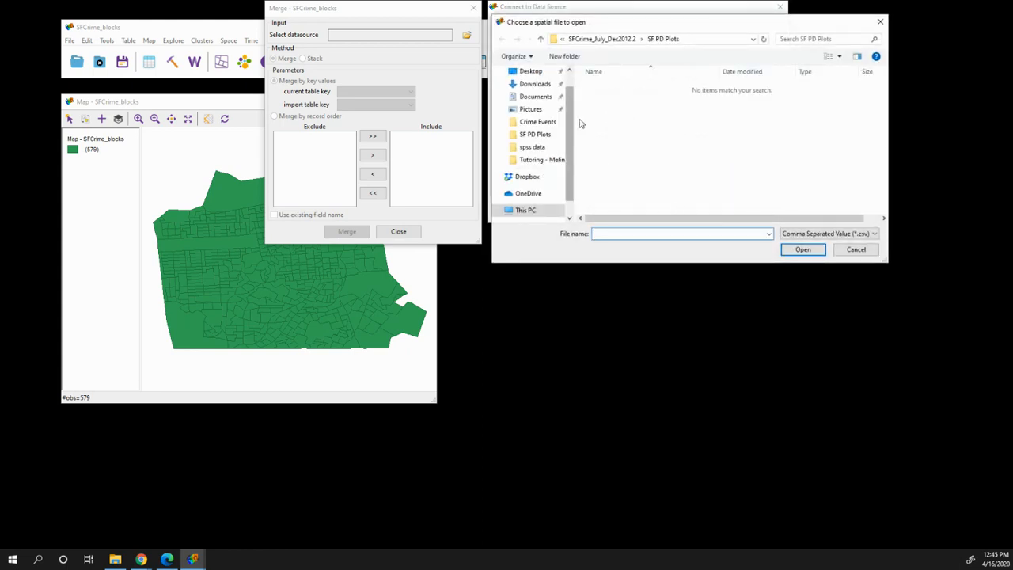
Step: Open the crime CSV file from the Desktop folder as the merge data source
{"action": "left_click", "coordinate": [602, 42]}
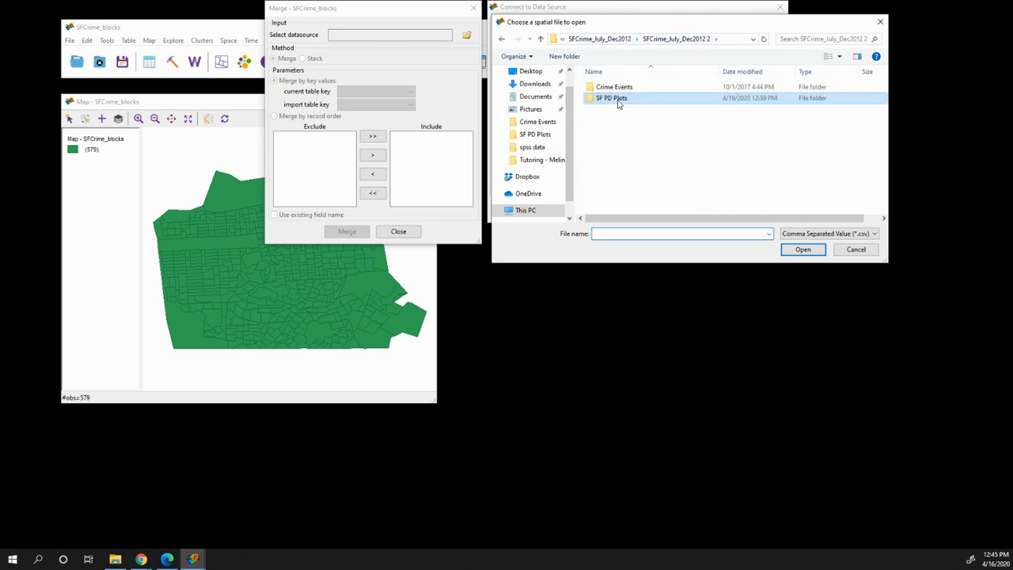
{"action": "left_click", "coordinate": [592, 40]}
{"action": "left_click", "coordinate": [608, 39]}
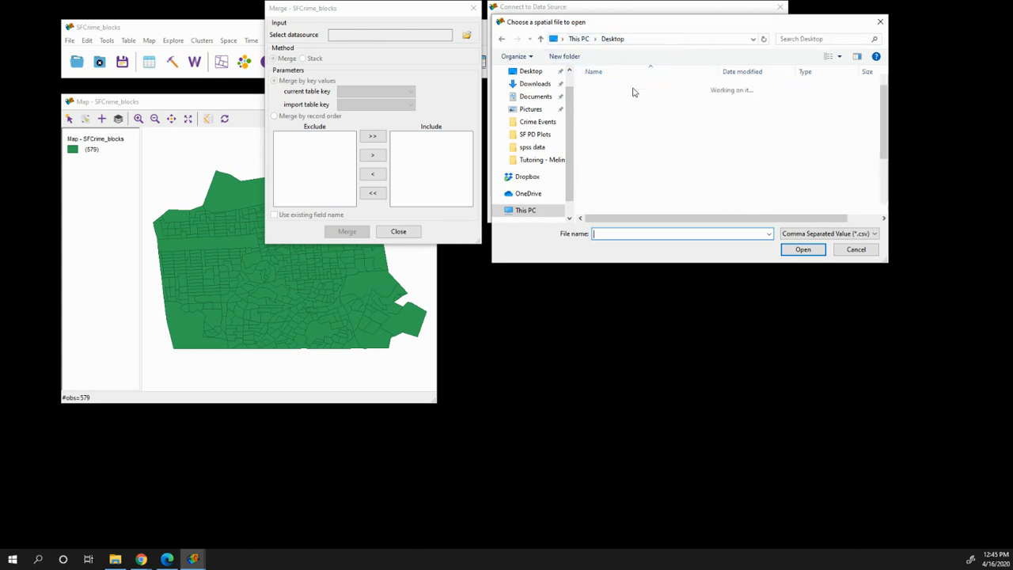
{"action": "scroll", "coordinate": [637, 178], "scroll_direction": "down", "scroll_amount": 5}
{"action": "left_click", "coordinate": [613, 211]}
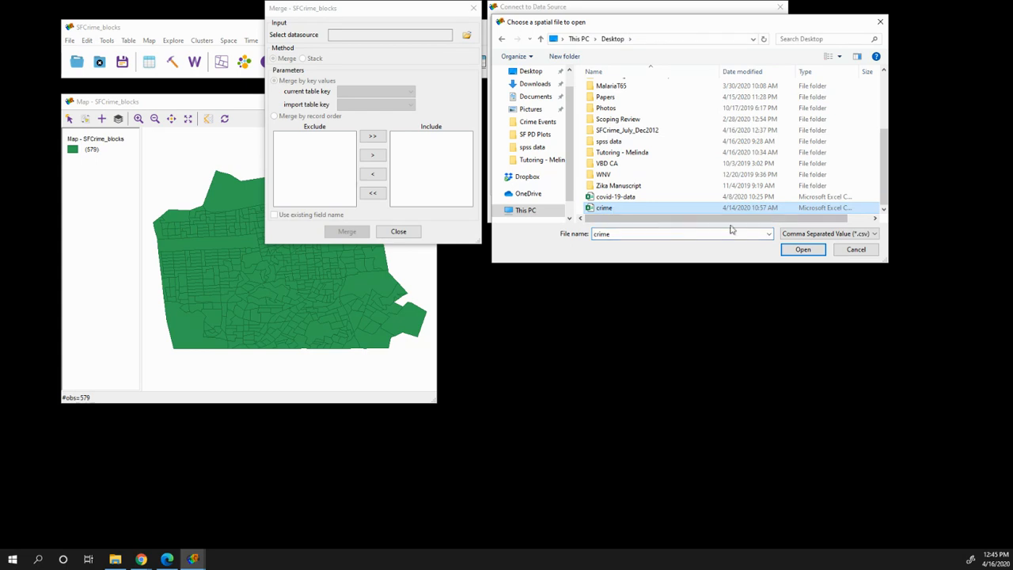
{"action": "left_click", "coordinate": [803, 250]}
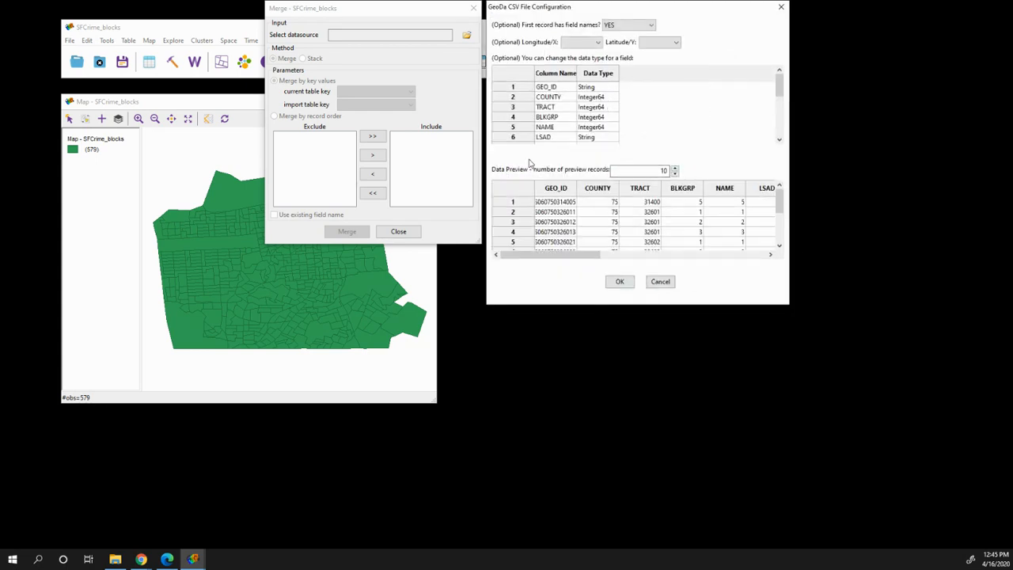
Step: Review the CSV data preview, accept the configuration with field names in the first record, and move the Merge dialog beside the map
{"action": "left_click", "coordinate": [615, 278]}
{"action": "left_click_drag", "start_coordinate": [594, 254], "coordinate": [765, 240]}
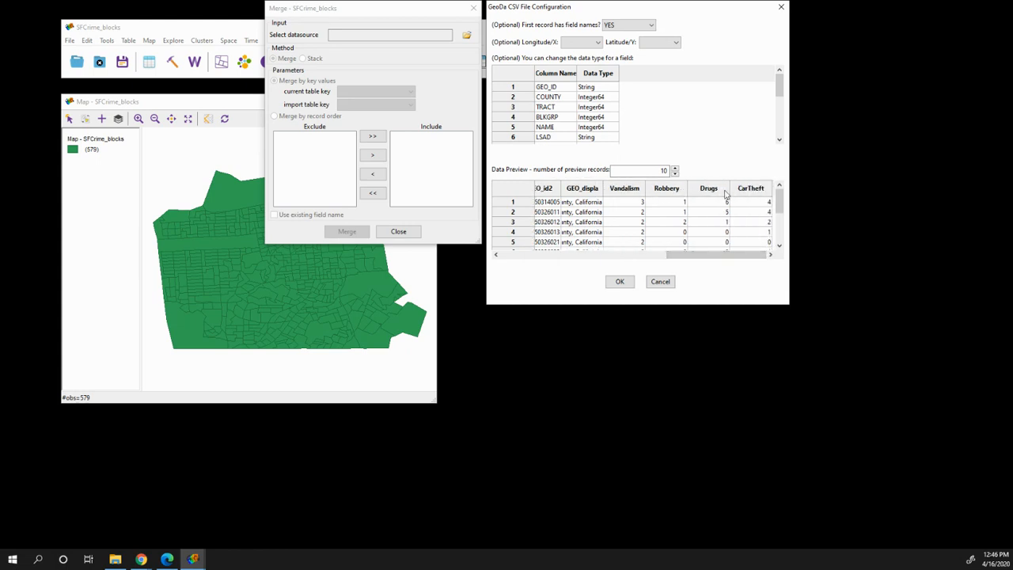
{"action": "left_click", "coordinate": [642, 26]}
{"action": "left_click_drag", "start_coordinate": [682, 252], "coordinate": [516, 253]}
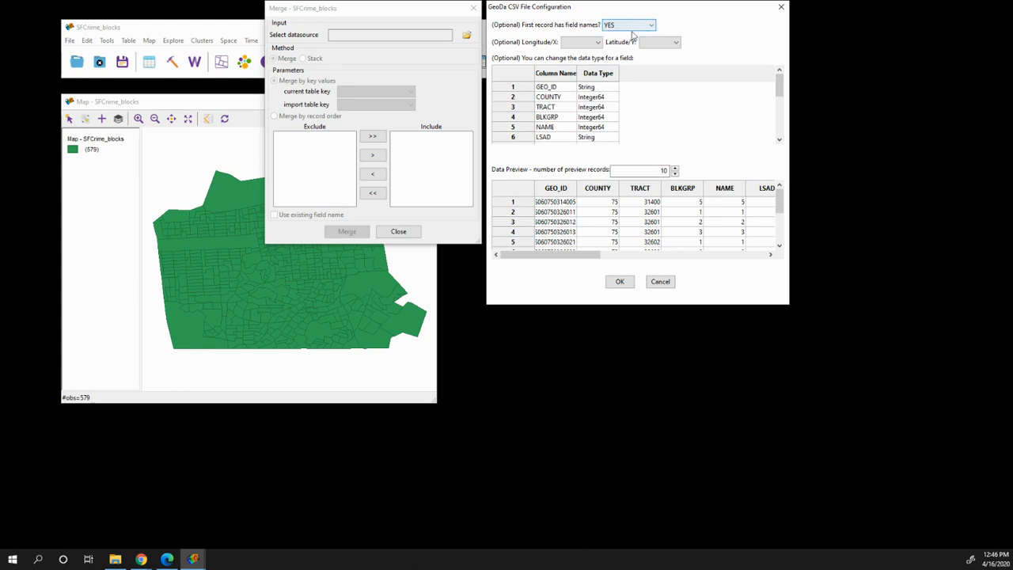
{"action": "left_click", "coordinate": [633, 284]}
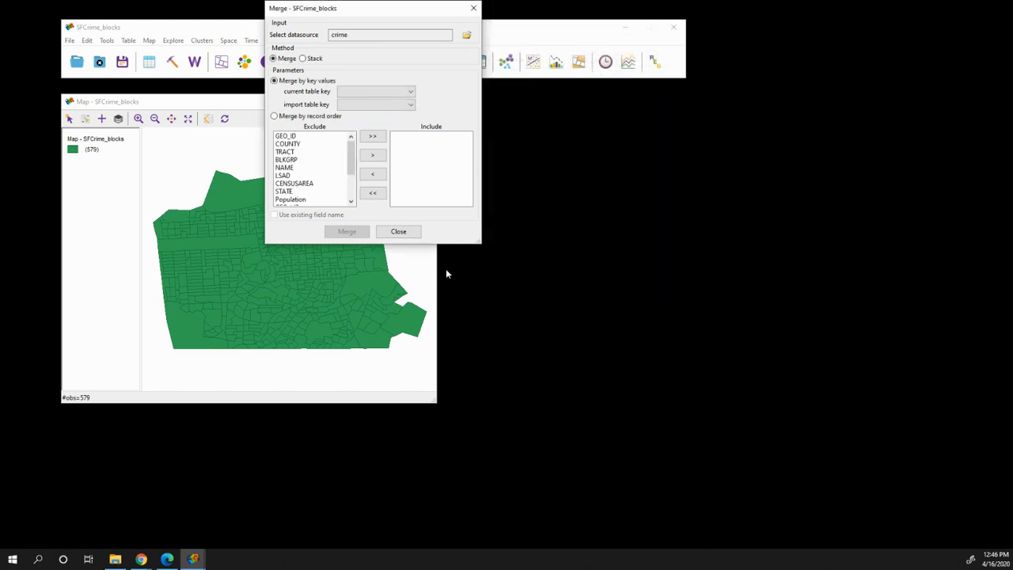
{"action": "left_click_drag", "start_coordinate": [423, 9], "coordinate": [603, 105]}
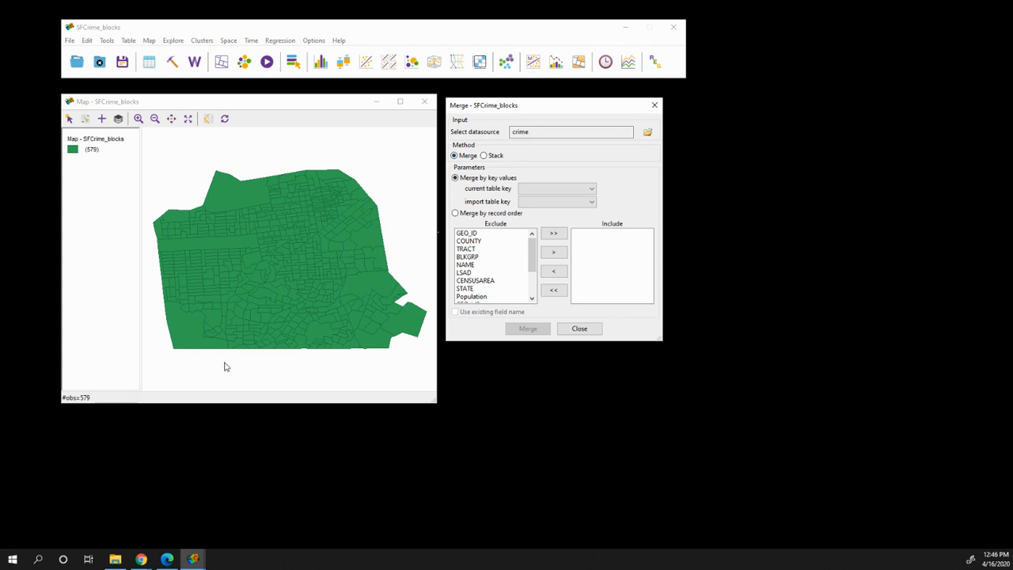
Step: Look over the available current table keys, select individual blocks across the map one after another, and clear the selection
{"action": "left_click", "coordinate": [535, 193]}
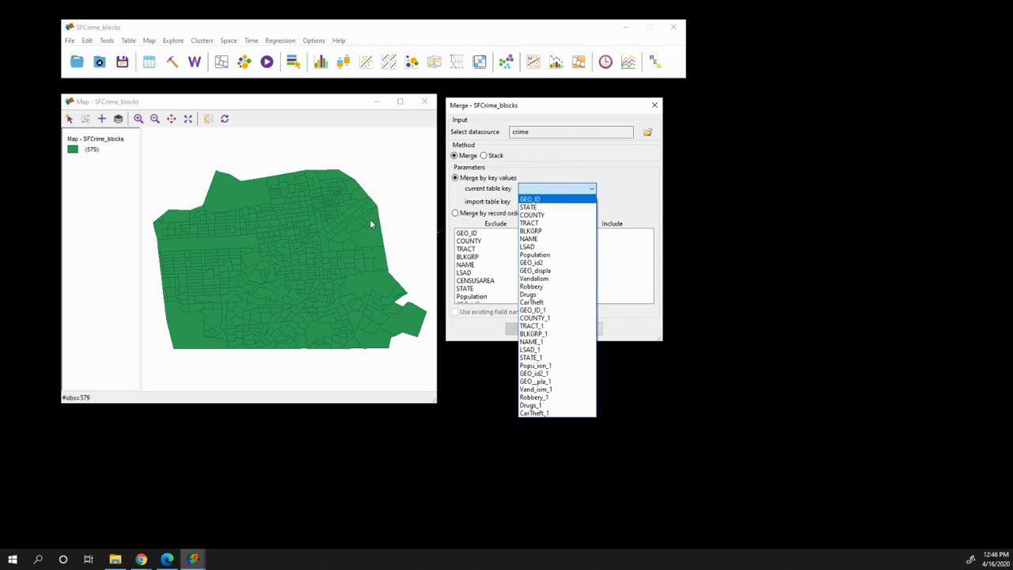
{"action": "left_click", "coordinate": [554, 190]}
{"action": "left_click", "coordinate": [228, 194]}
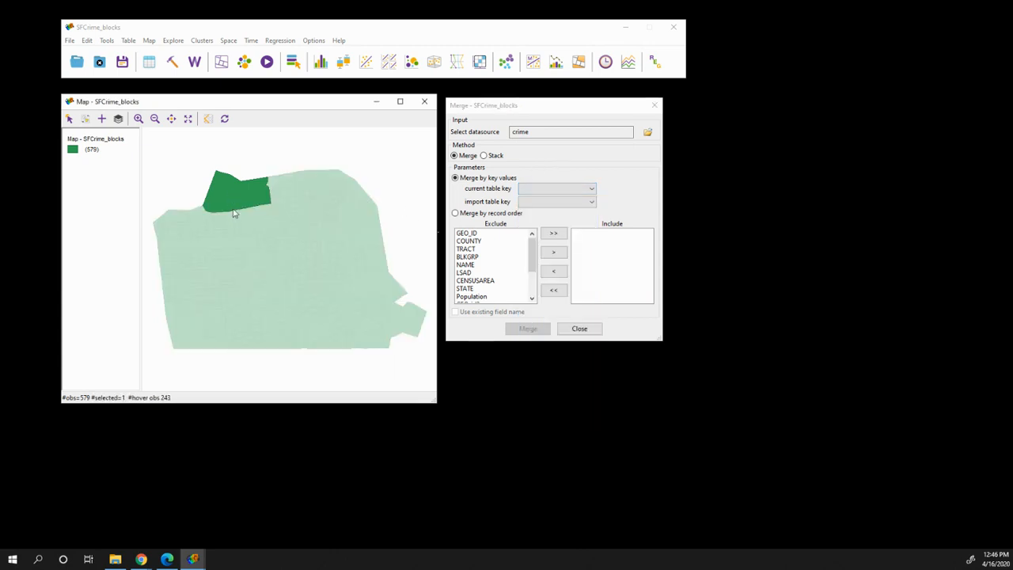
{"action": "left_click", "coordinate": [196, 218]}
{"action": "left_click", "coordinate": [203, 229]}
{"action": "left_click", "coordinate": [238, 231]}
{"action": "left_click", "coordinate": [273, 205]}
{"action": "left_click", "coordinate": [301, 185]}
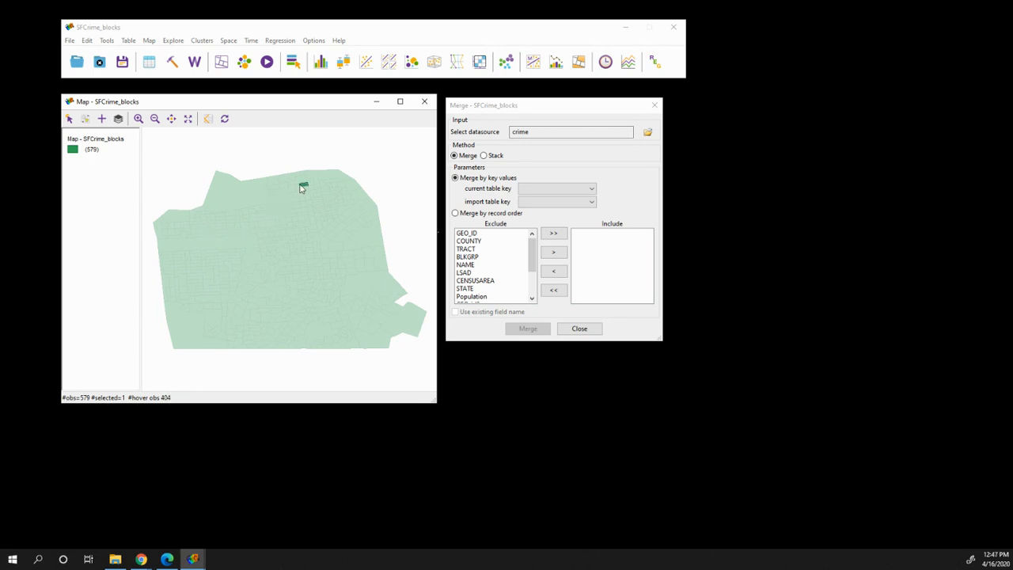
{"action": "left_click", "coordinate": [319, 180]}
{"action": "left_click", "coordinate": [339, 201]}
{"action": "left_click", "coordinate": [342, 241]}
{"action": "left_click", "coordinate": [316, 263]}
{"action": "left_click", "coordinate": [300, 255]}
{"action": "left_click", "coordinate": [185, 182]}
Step: Set both the current table key and the import table key to GEO_ID
{"action": "left_click", "coordinate": [538, 189]}
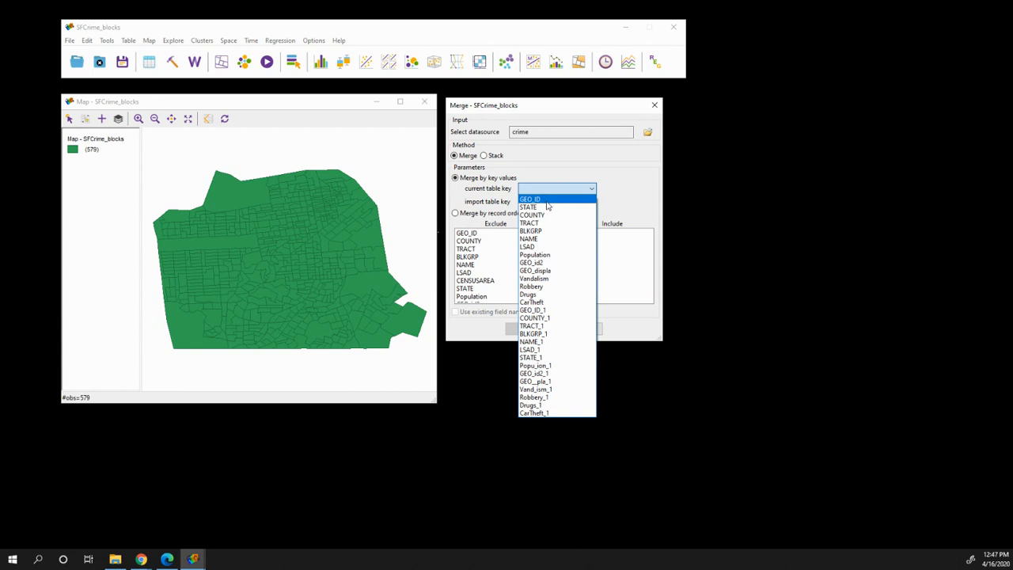
{"action": "left_click", "coordinate": [546, 202]}
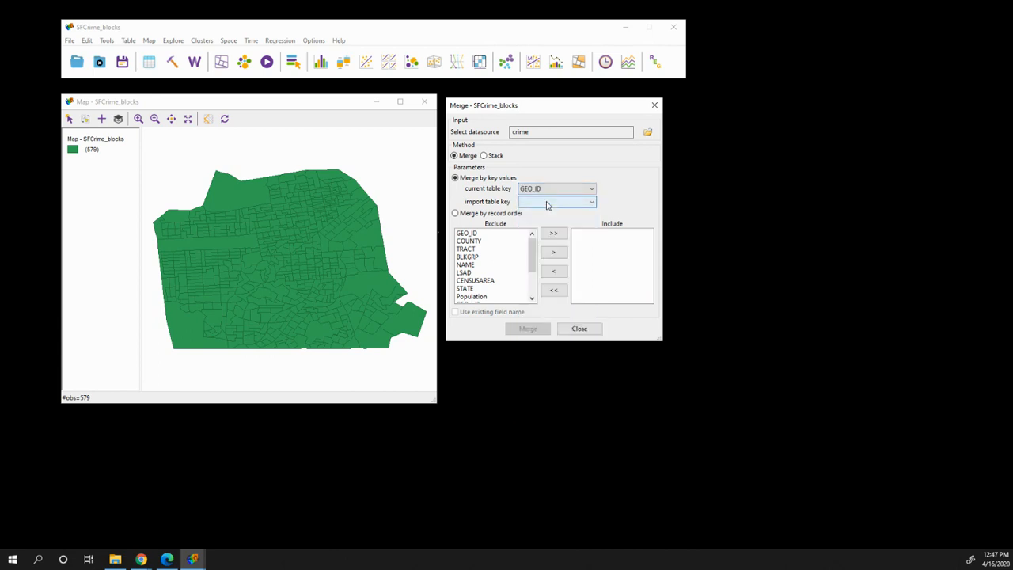
{"action": "left_click", "coordinate": [546, 204]}
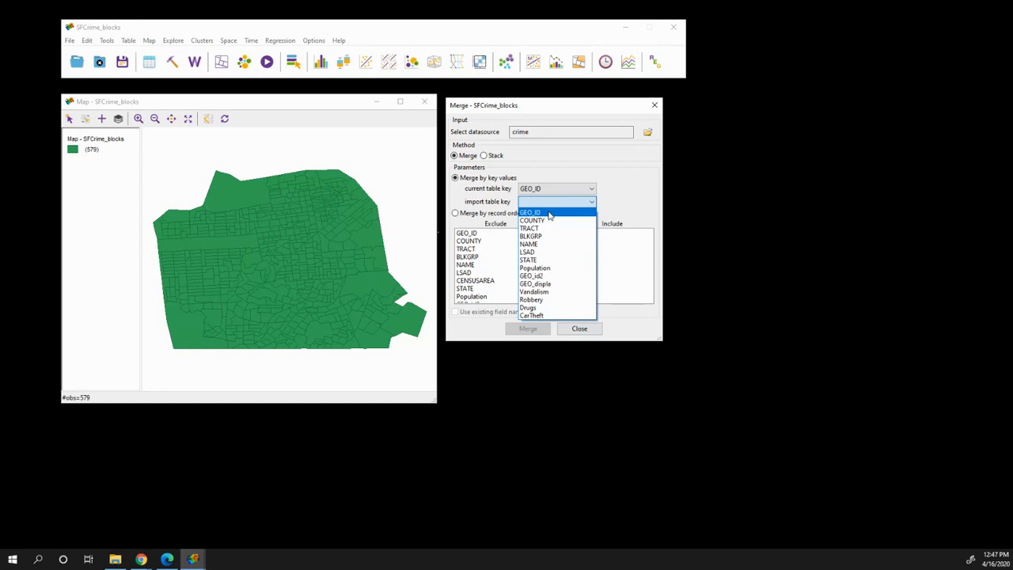
{"action": "left_click", "coordinate": [550, 214]}
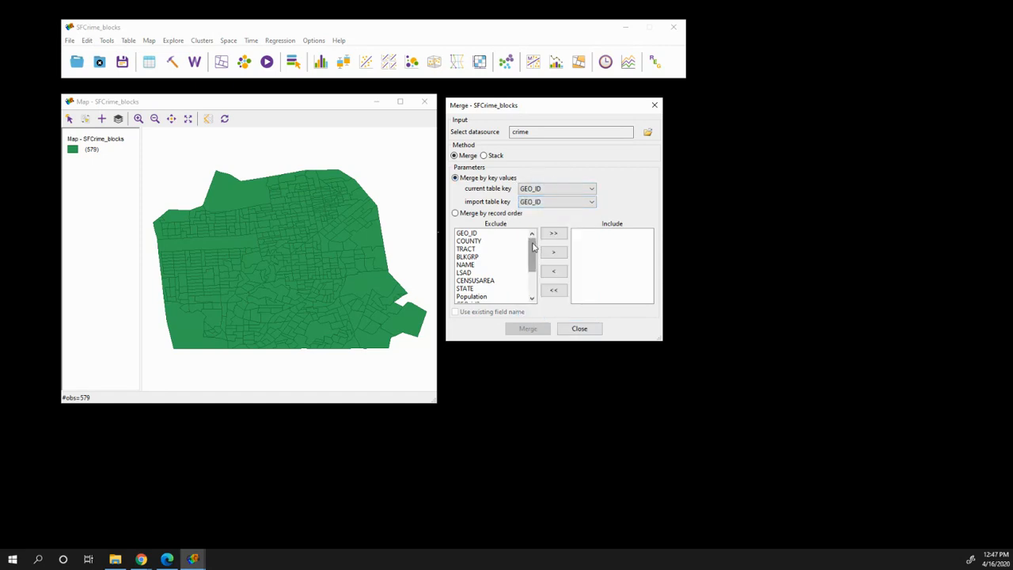
Step: Look through the importable crime fields and include only CarTheft in the merge
{"action": "left_click", "coordinate": [485, 235]}
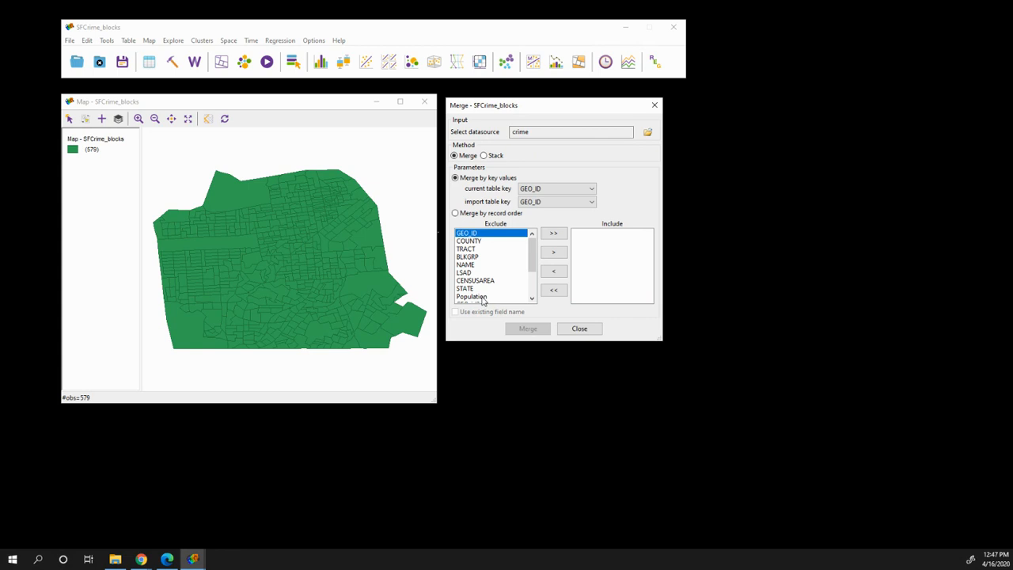
{"action": "scroll", "coordinate": [483, 300], "scroll_direction": "down", "scroll_amount": 2}
{"action": "scroll", "coordinate": [477, 256], "scroll_direction": "up", "scroll_amount": 1}
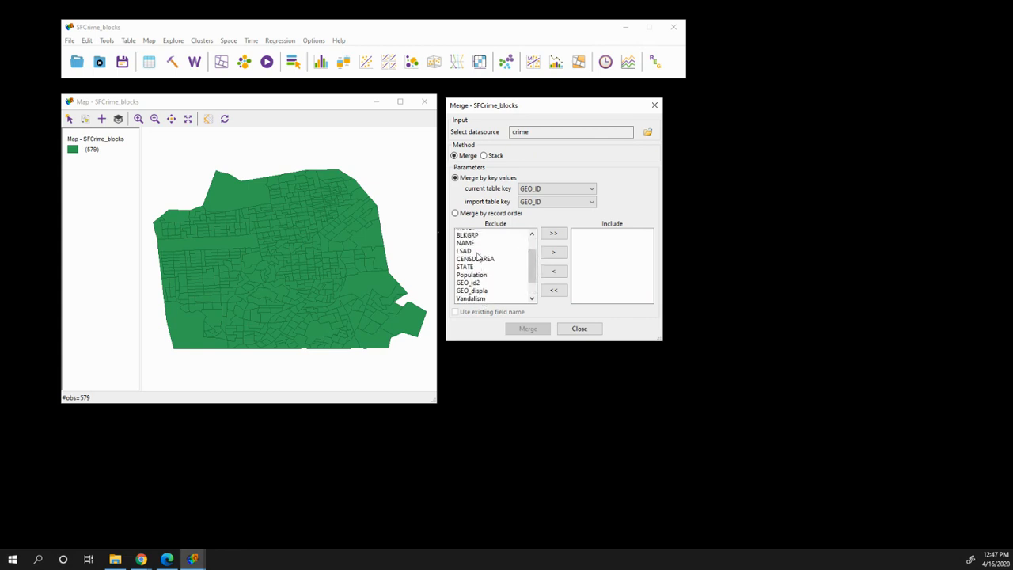
{"action": "scroll", "coordinate": [477, 256], "scroll_direction": "up", "scroll_amount": 1}
{"action": "left_click_drag", "start_coordinate": [474, 259], "coordinate": [485, 298]}
{"action": "scroll", "coordinate": [483, 288], "scroll_direction": "down", "scroll_amount": 1}
{"action": "scroll", "coordinate": [479, 290], "scroll_direction": "down", "scroll_amount": 1}
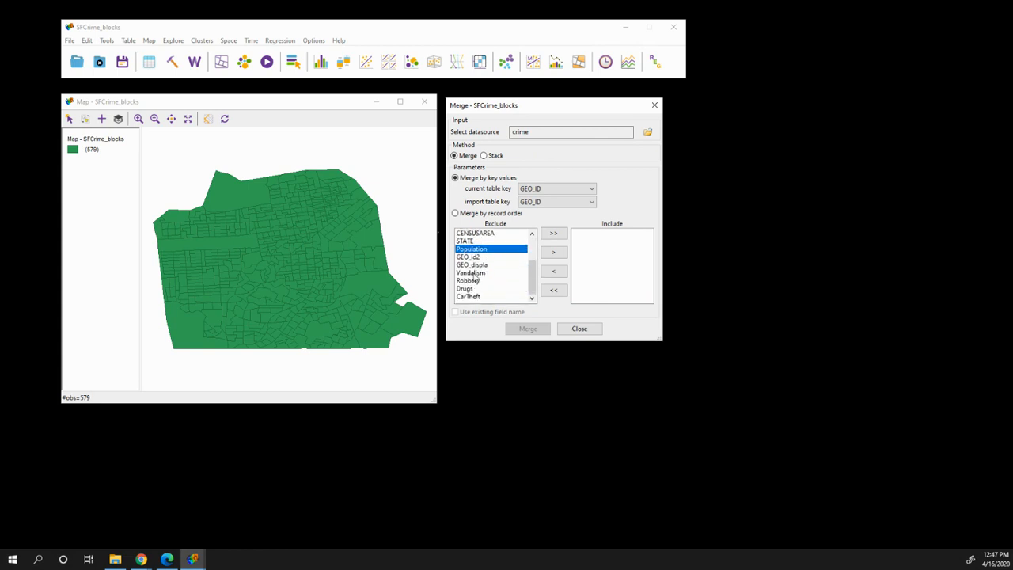
{"action": "left_click", "coordinate": [471, 297]}
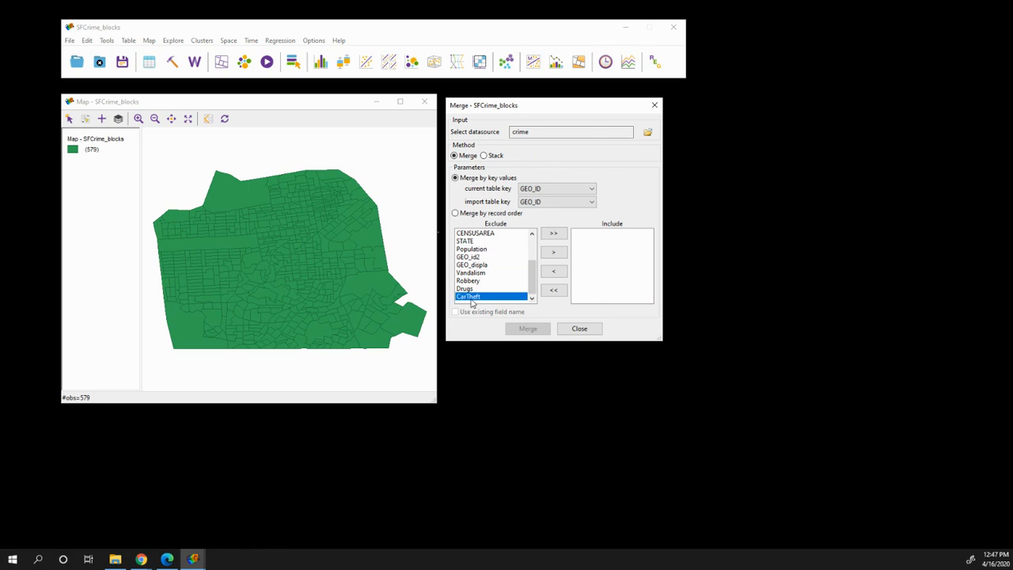
{"action": "left_click", "coordinate": [555, 254]}
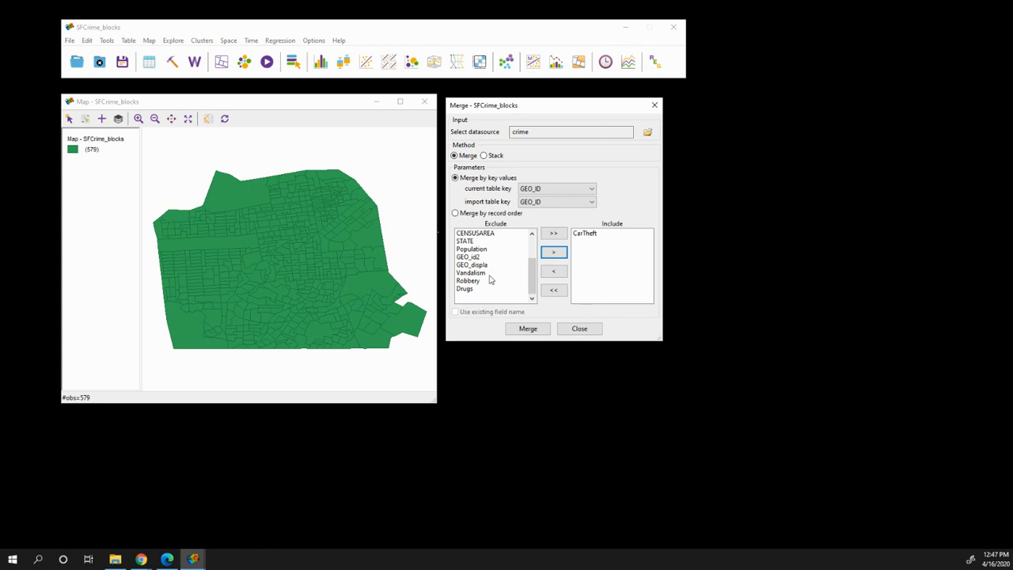
Step: Merge the crime data into the block table, accepting CarTheft_1 as the name for the duplicate field
{"action": "left_click", "coordinate": [522, 331]}
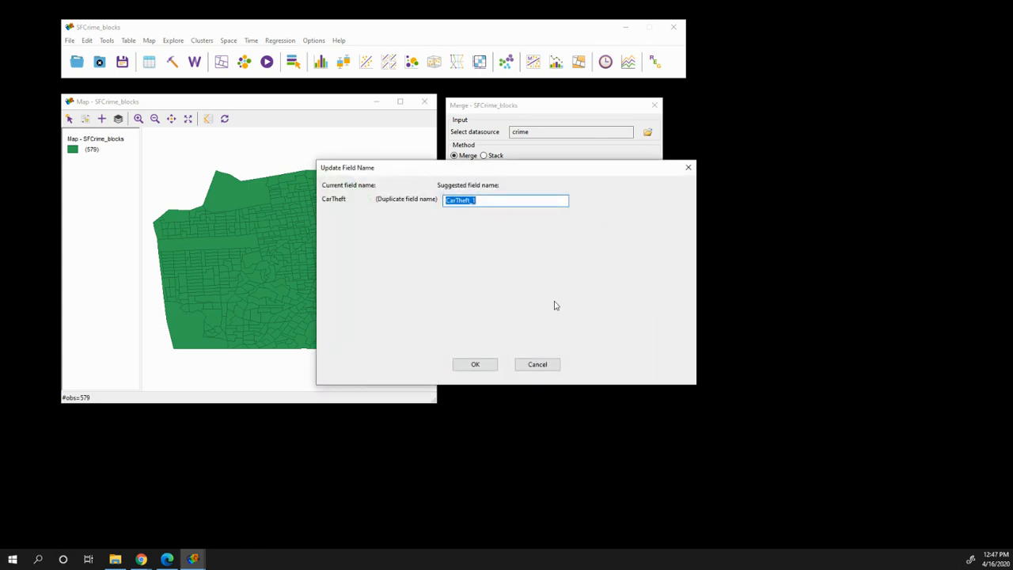
{"action": "left_click", "coordinate": [484, 365]}
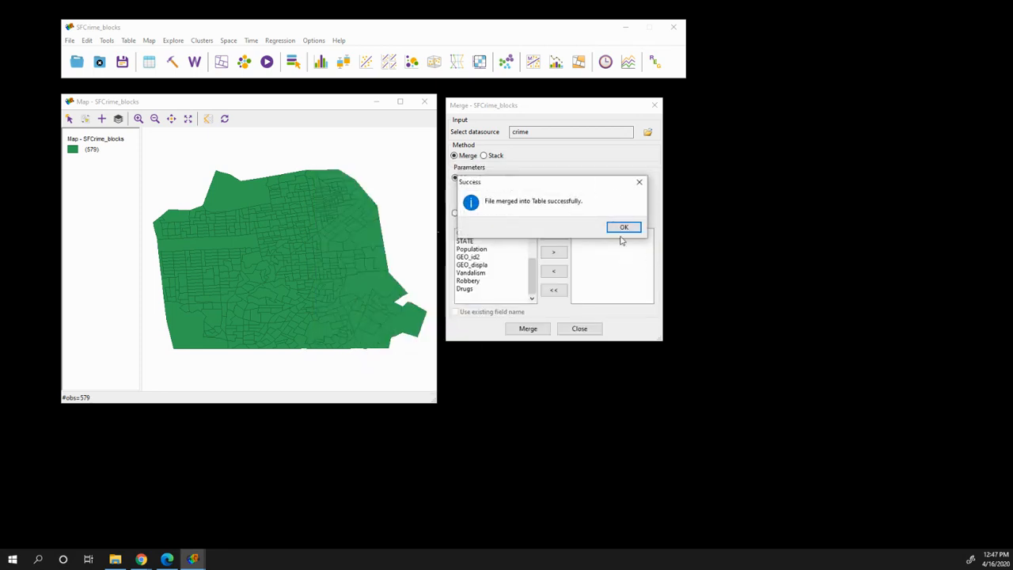
{"action": "left_click", "coordinate": [624, 227]}
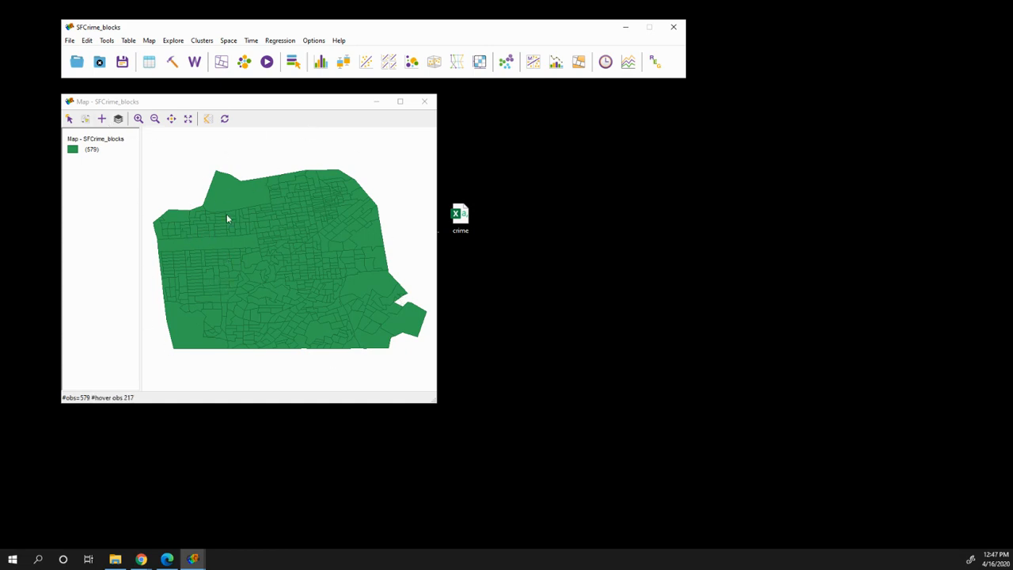
Step: Open the attribute table beside the map and select one block on the map, followed by the table's third record
{"action": "left_click", "coordinate": [149, 62]}
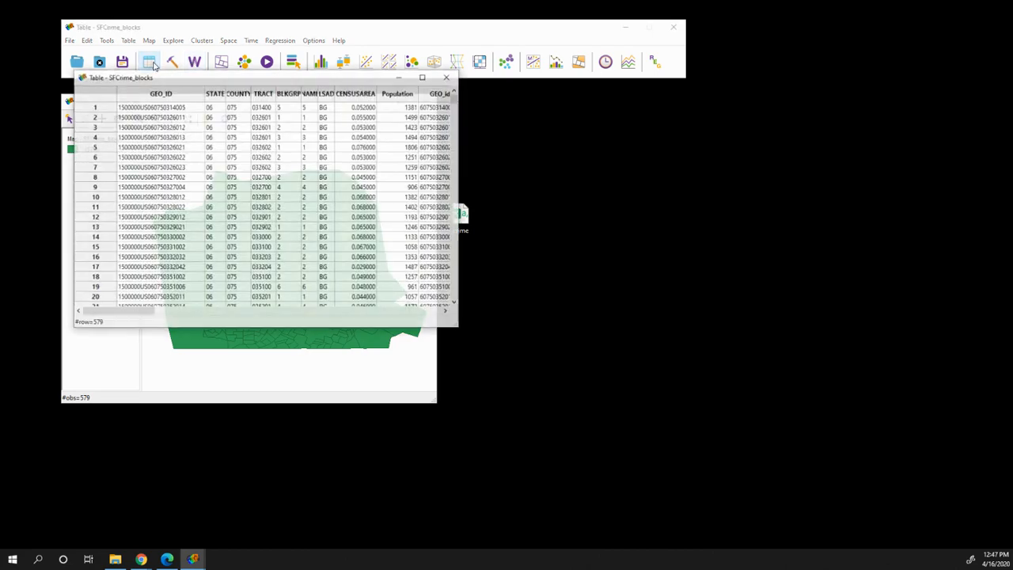
{"action": "left_click_drag", "start_coordinate": [326, 79], "coordinate": [693, 100]}
{"action": "left_click", "coordinate": [251, 227]}
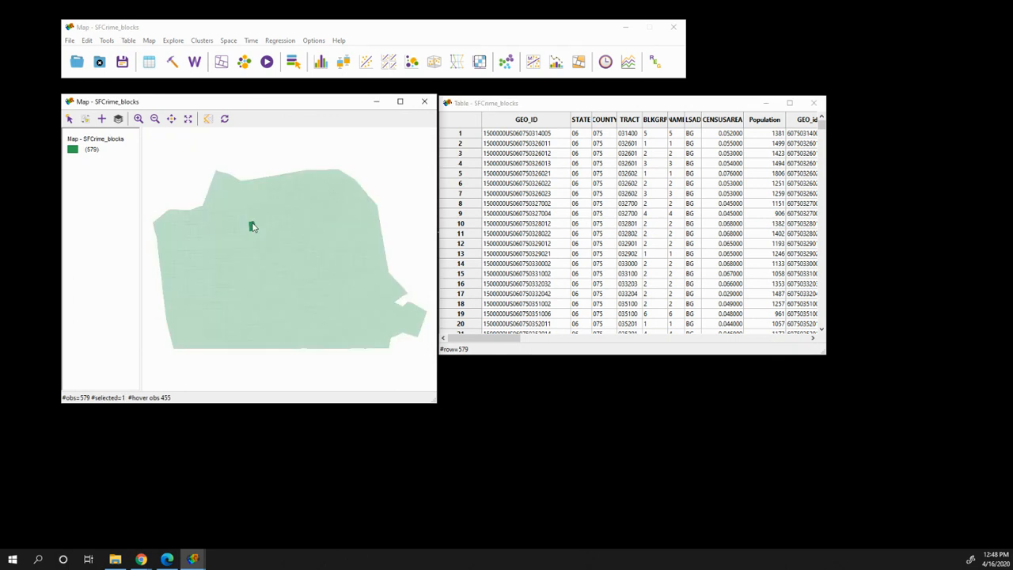
{"action": "left_click", "coordinate": [473, 153]}
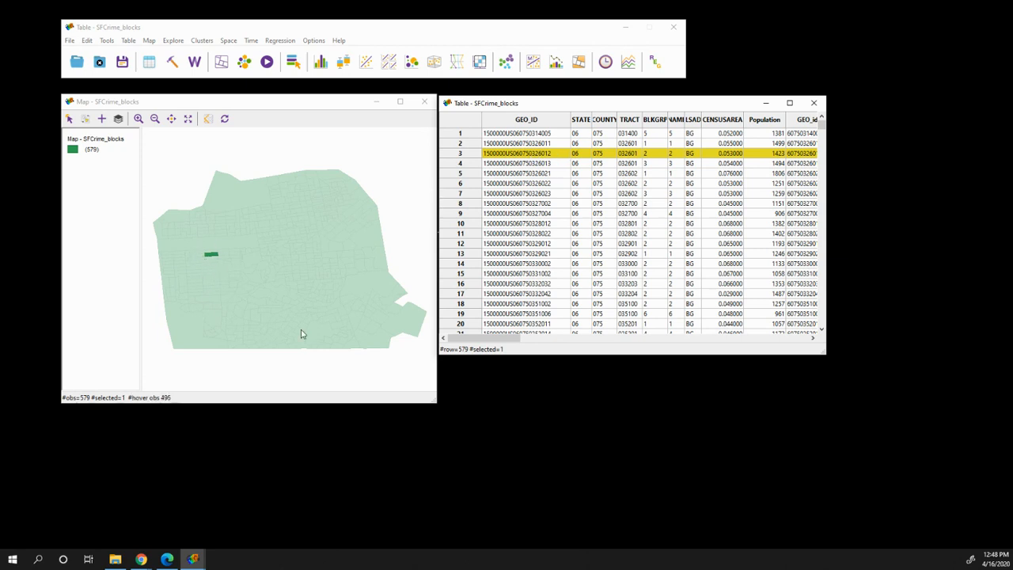
Step: Check the merged CarTheft_1 column at the end of the table and clear the selection
{"action": "left_click_drag", "start_coordinate": [504, 338], "coordinate": [811, 314]}
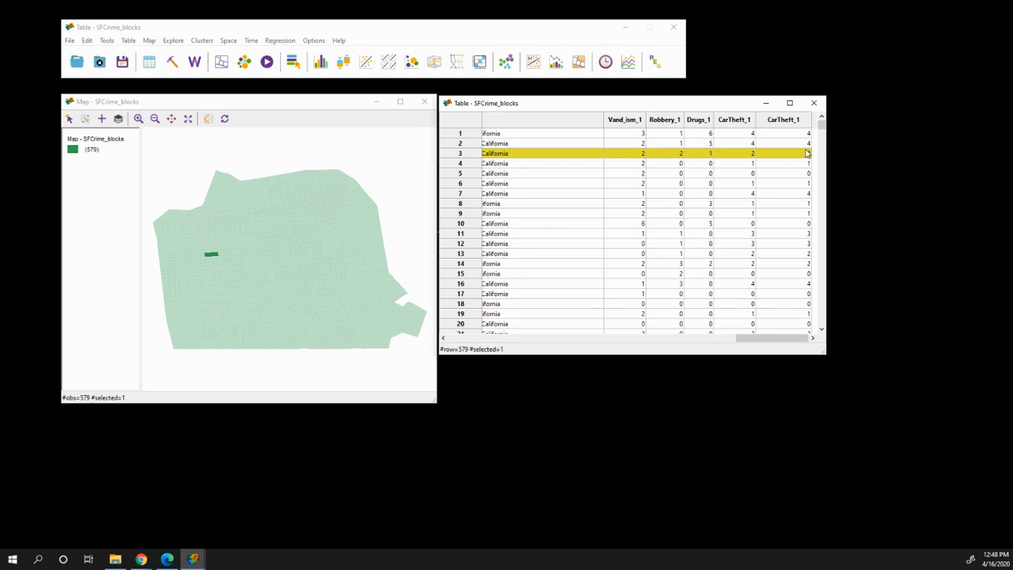
{"action": "left_click", "coordinate": [174, 169]}
{"action": "left_click", "coordinate": [687, 110]}
{"action": "left_click_drag", "start_coordinate": [688, 109], "coordinate": [699, 109]}
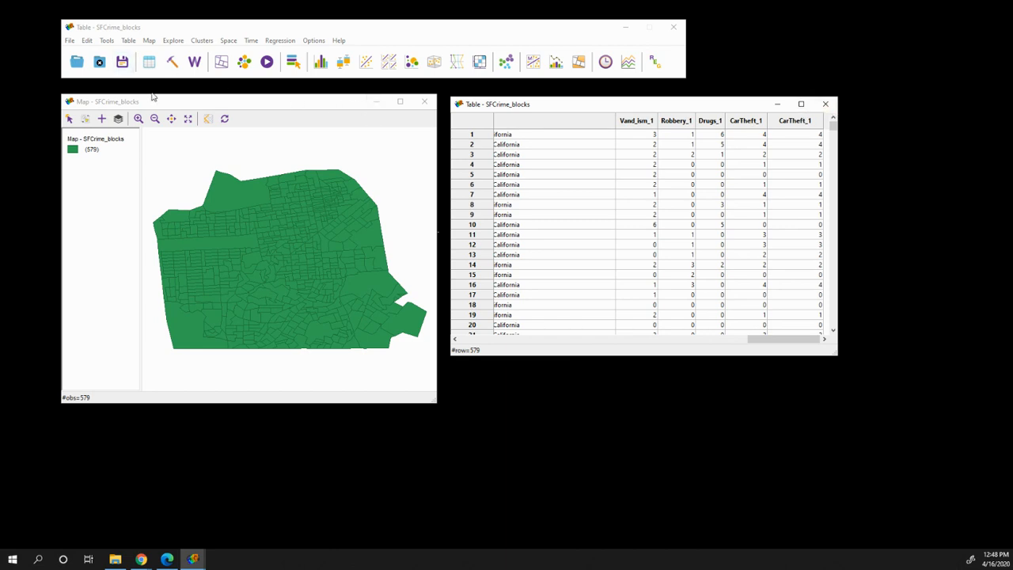
Step: Create a four-category quantile map of the last-listed CarTheft_1 variable, and enlarge and reposition its window over the base map
{"action": "left_click", "coordinate": [147, 41]}
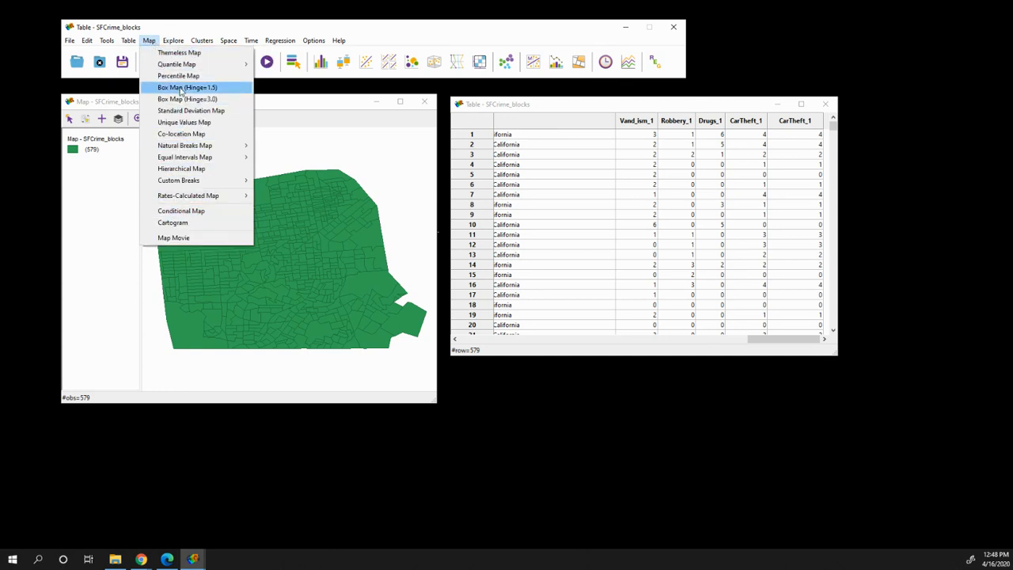
{"action": "mouse_move", "coordinate": [177, 64]}
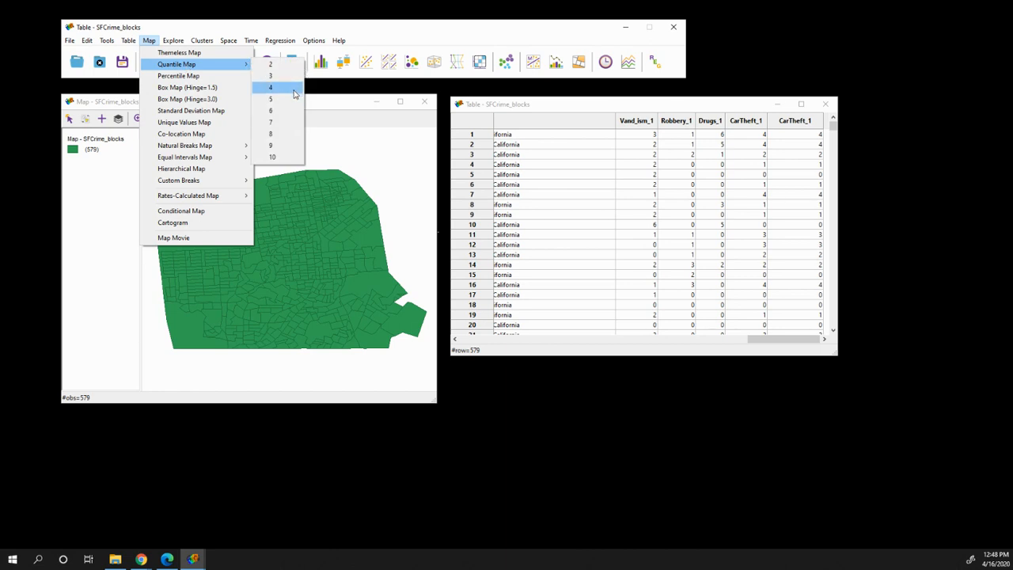
{"action": "left_click", "coordinate": [289, 89]}
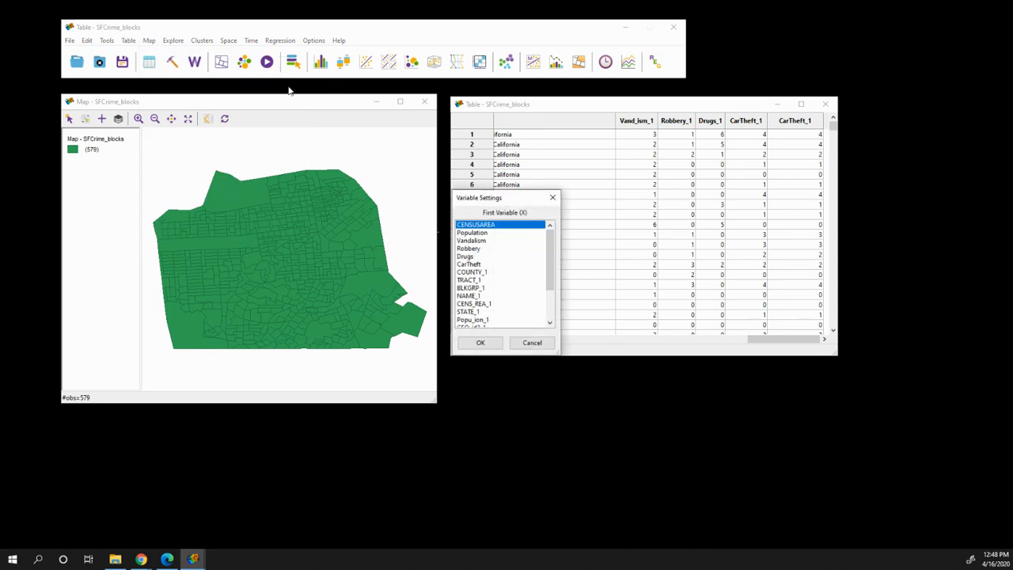
{"action": "scroll", "coordinate": [492, 254], "scroll_direction": "down", "scroll_amount": 5}
{"action": "scroll", "coordinate": [502, 282], "scroll_direction": "up", "scroll_amount": 5}
{"action": "scroll", "coordinate": [473, 305], "scroll_direction": "down", "scroll_amount": 3}
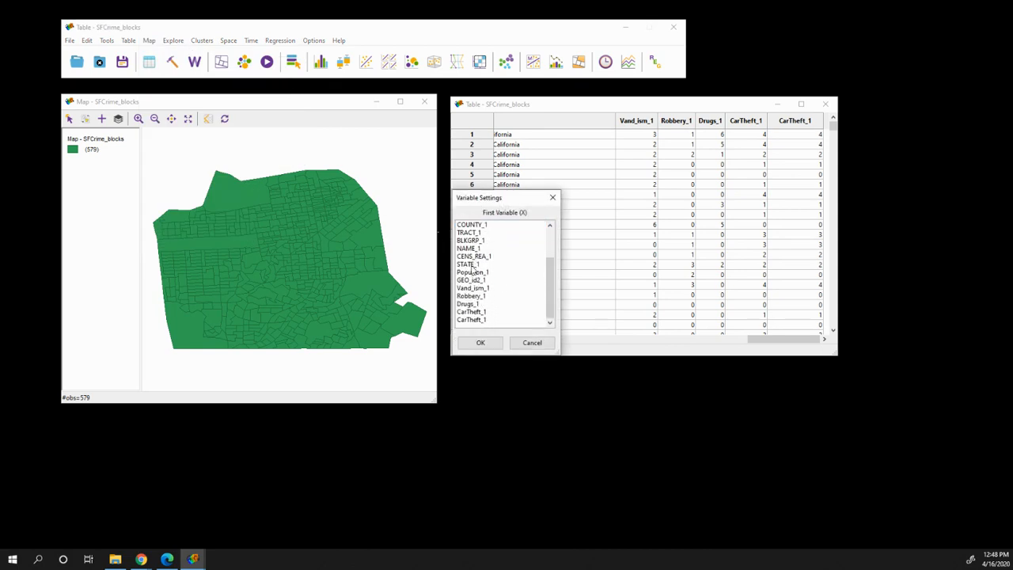
{"action": "left_click", "coordinate": [480, 320]}
{"action": "left_click", "coordinate": [480, 343]}
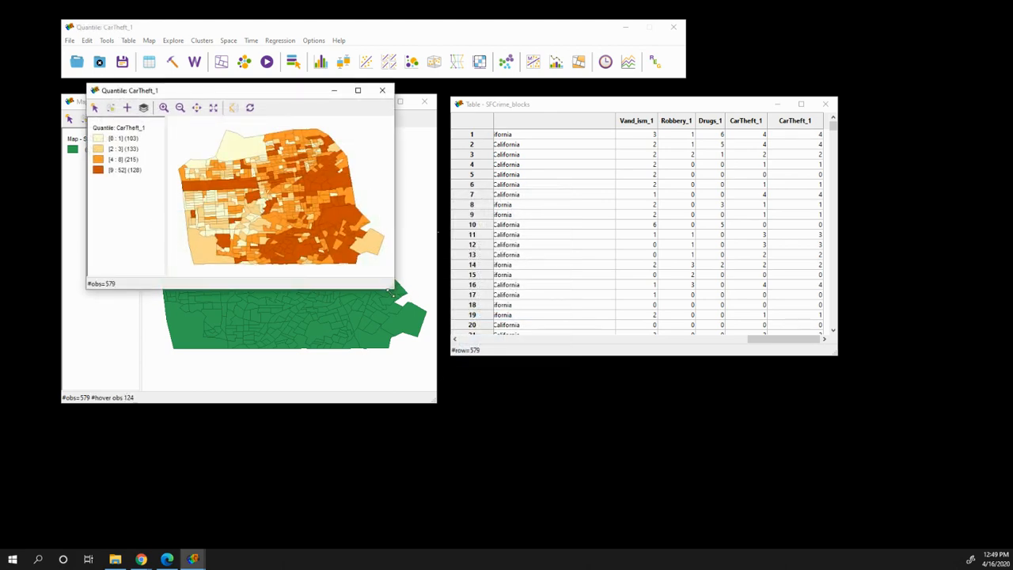
{"action": "left_click_drag", "start_coordinate": [390, 287], "coordinate": [512, 396]}
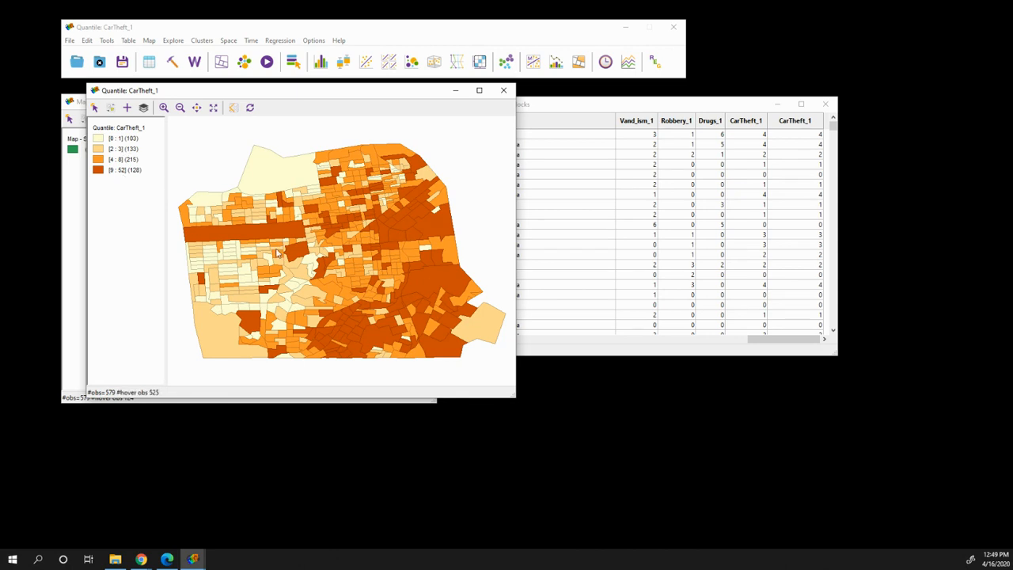
{"action": "left_click_drag", "start_coordinate": [195, 92], "coordinate": [168, 95]}
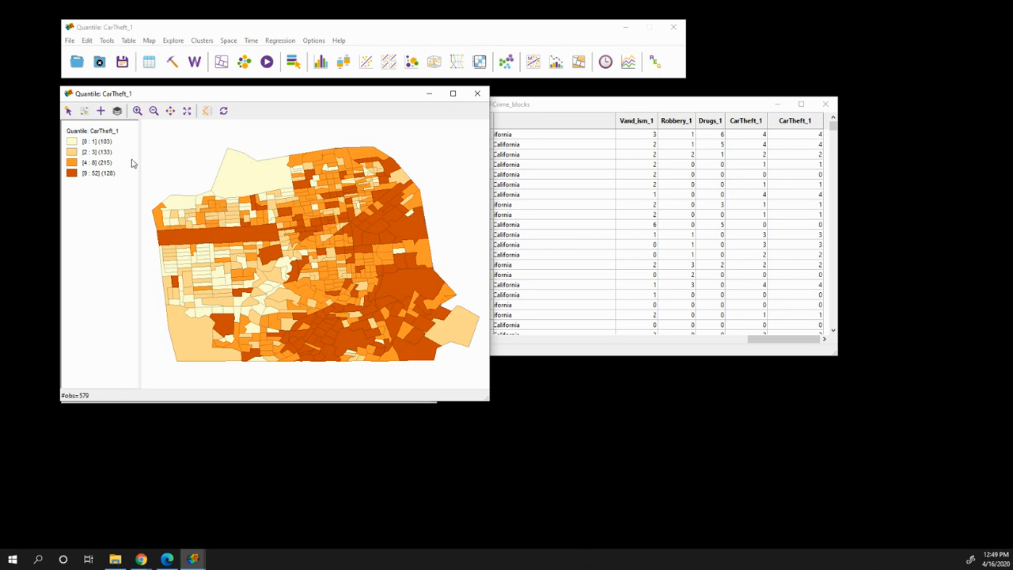
Step: Look over the quantile map's image export options and its legend copy options without choosing any
{"action": "right_click", "coordinate": [206, 183]}
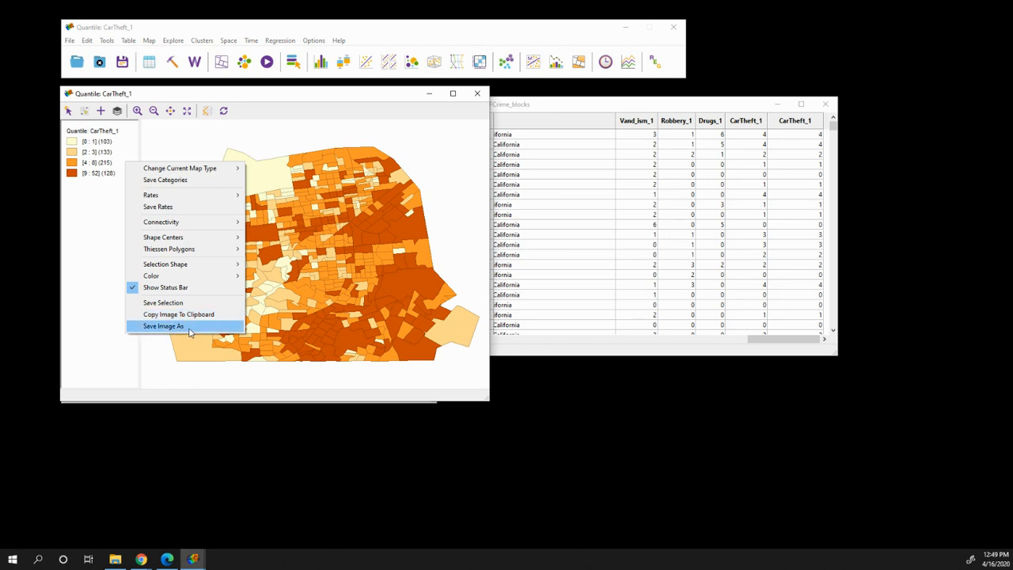
{"action": "left_click", "coordinate": [205, 137]}
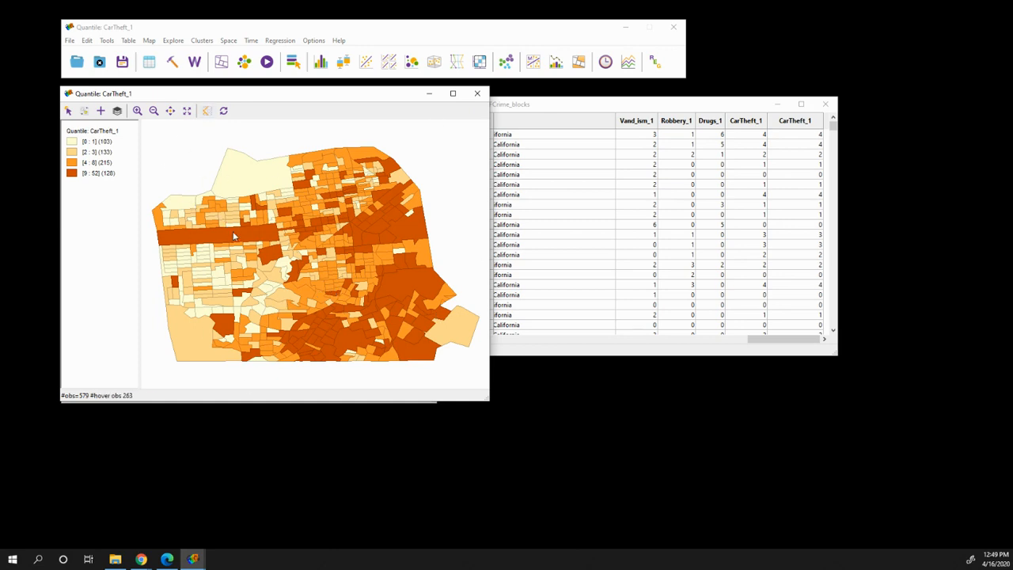
{"action": "right_click", "coordinate": [86, 151]}
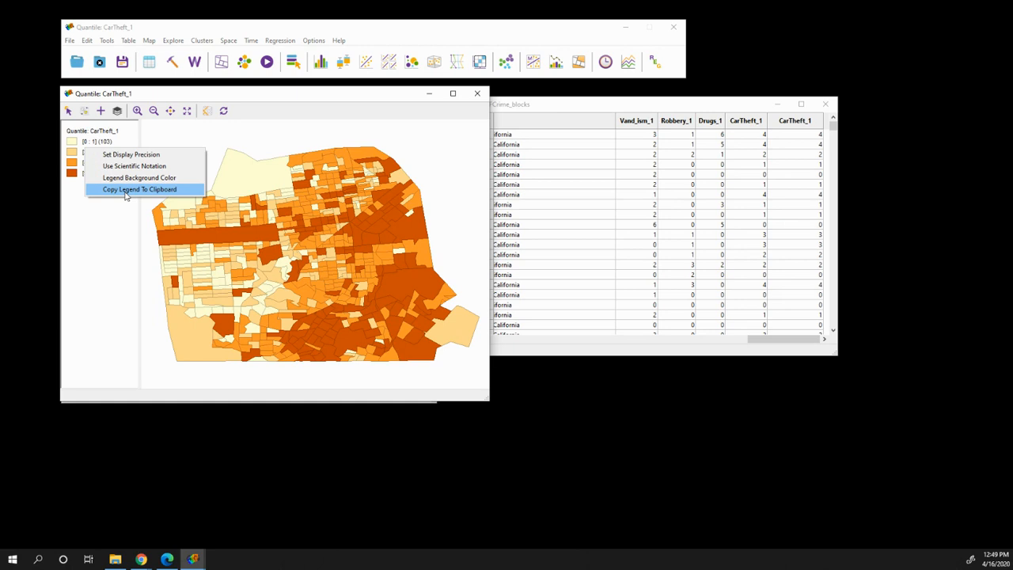
{"action": "left_click", "coordinate": [227, 137]}
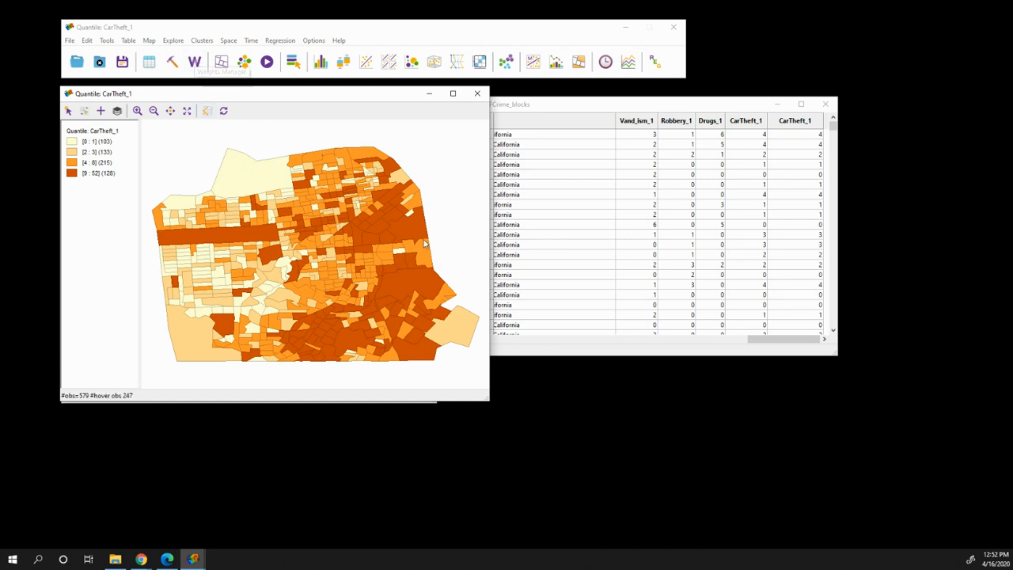
Step: Start a new spatial weights file in the Weights Manager and add POLY_ID as its ID variable
{"action": "left_click", "coordinate": [196, 63]}
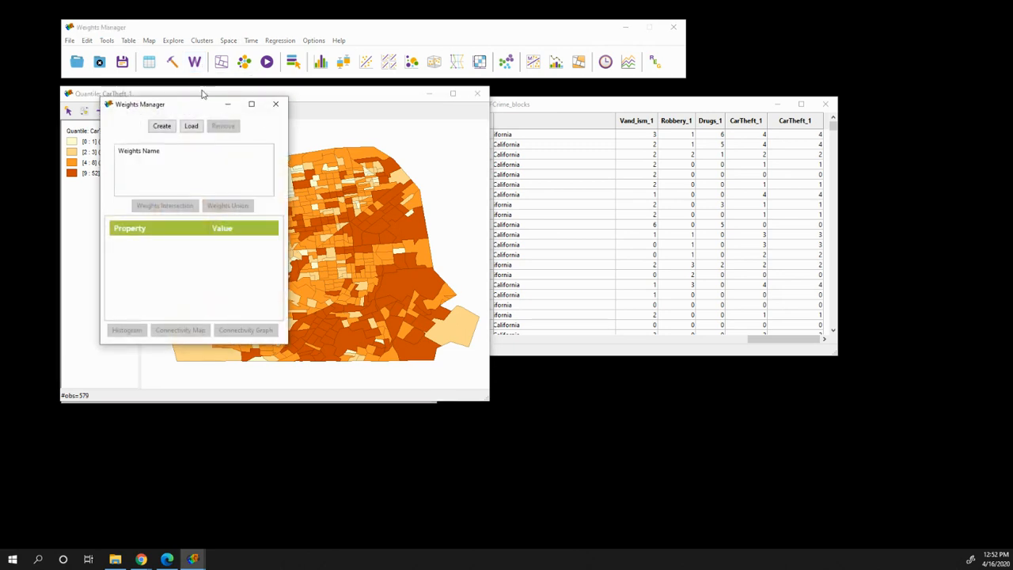
{"action": "left_click", "coordinate": [162, 127]}
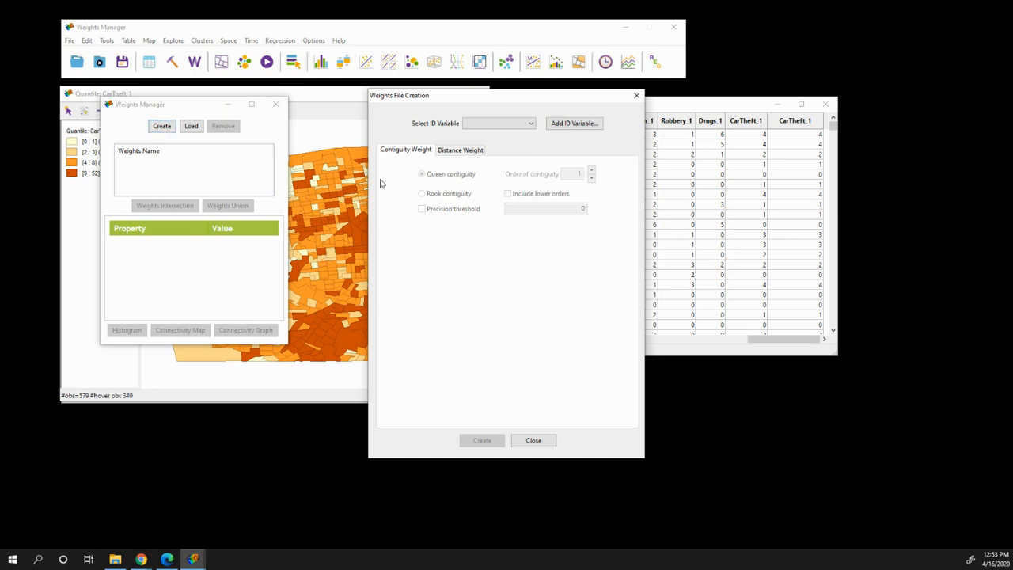
{"action": "left_click", "coordinate": [566, 126]}
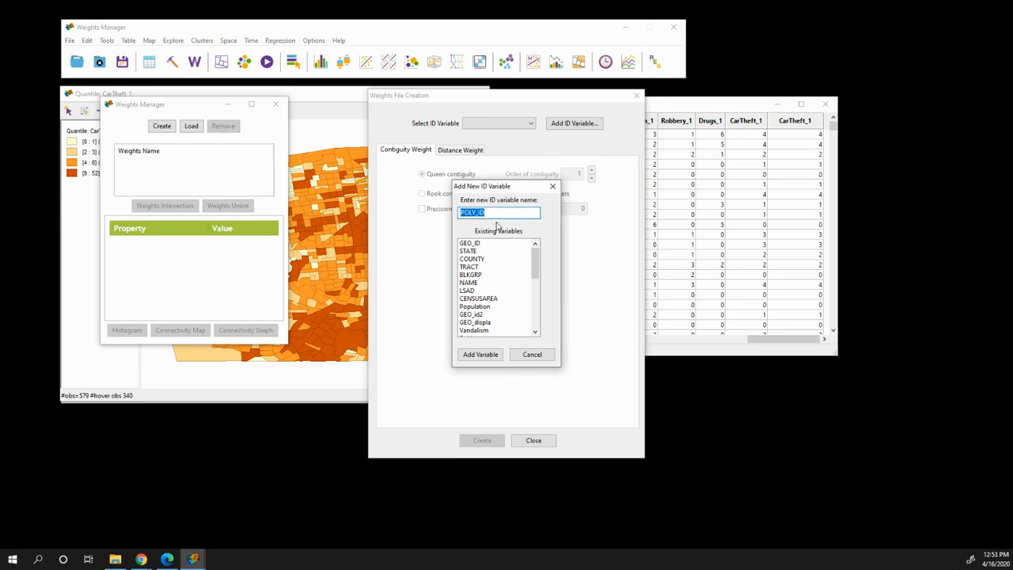
{"action": "left_click", "coordinate": [489, 357]}
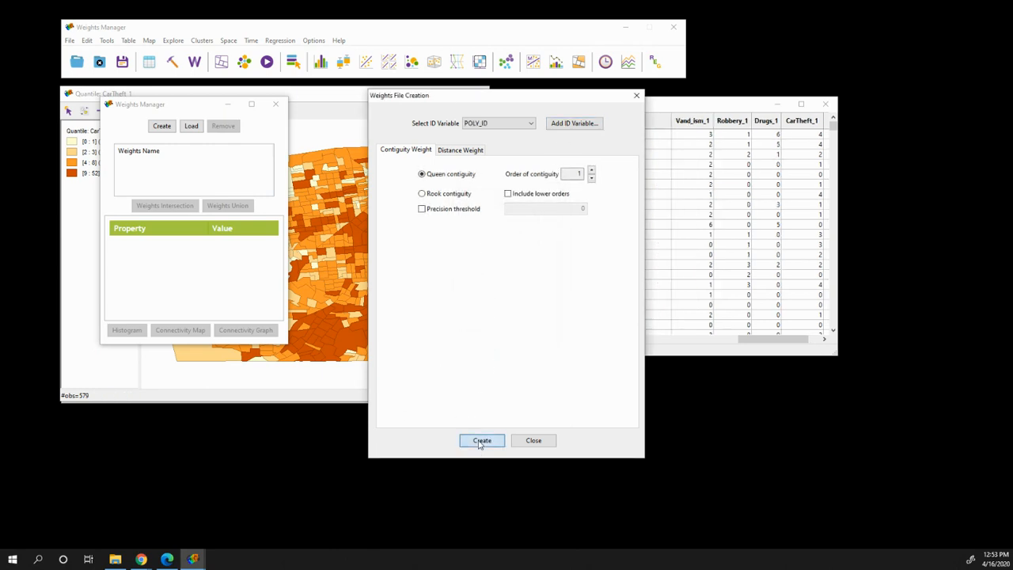
Step: Create first-order queen contiguity weights, overwriting the existing SFCrime_blocks.gal in the SF PD Plots folder, and close the Weights Manager
{"action": "left_click", "coordinate": [481, 442]}
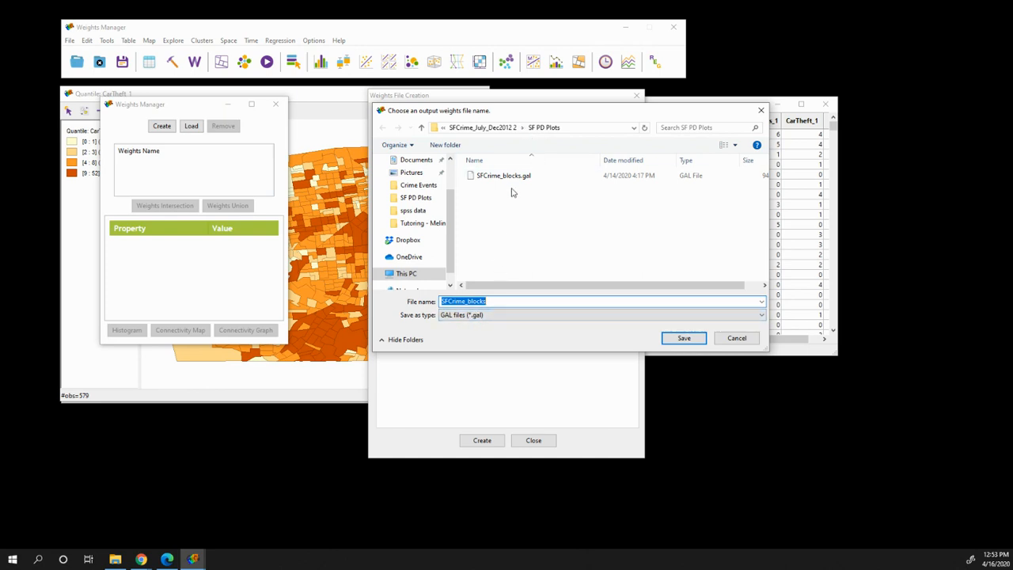
{"action": "left_click", "coordinate": [683, 338]}
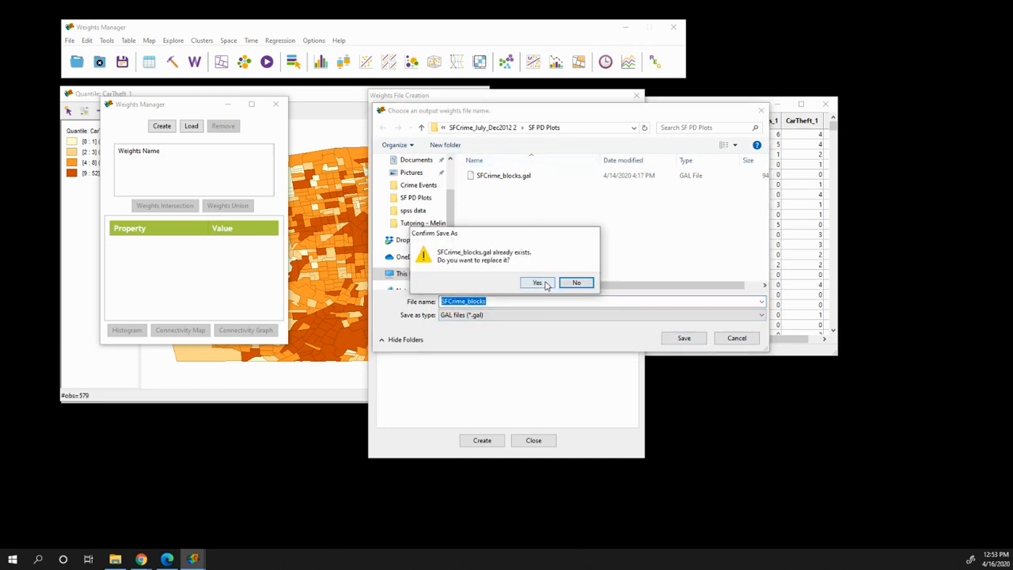
{"action": "left_click", "coordinate": [543, 284]}
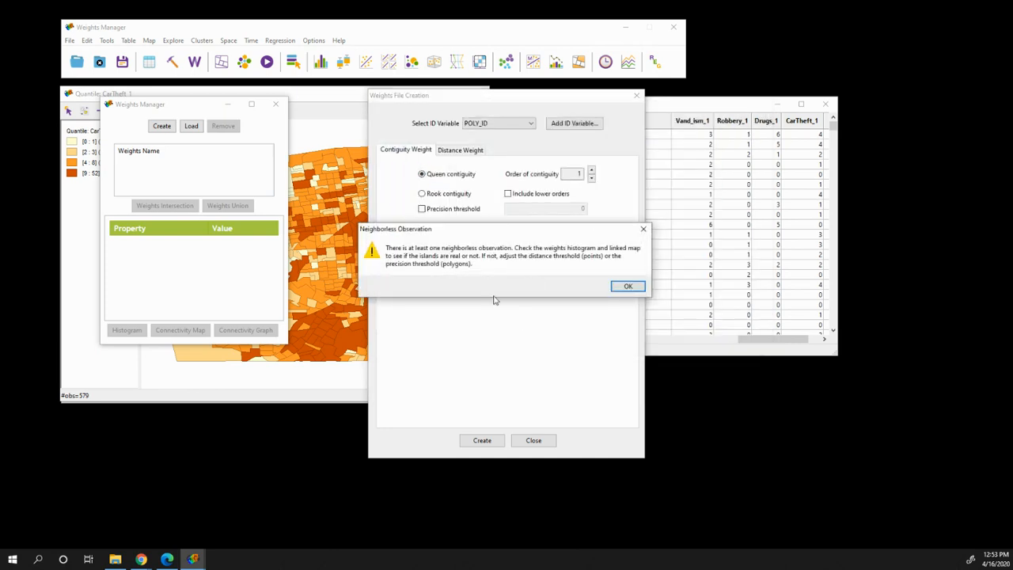
{"action": "left_click", "coordinate": [636, 289]}
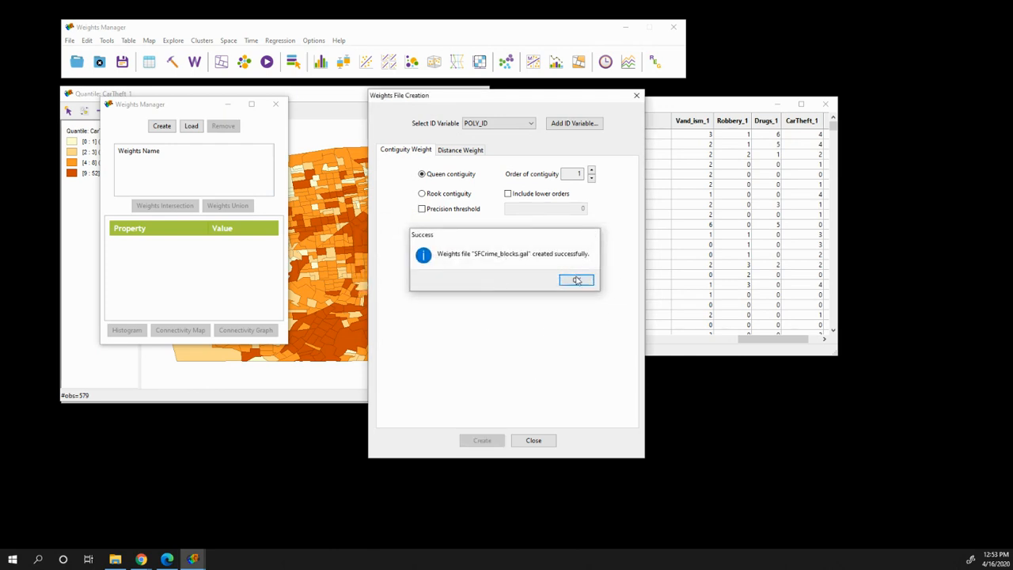
{"action": "left_click", "coordinate": [575, 277]}
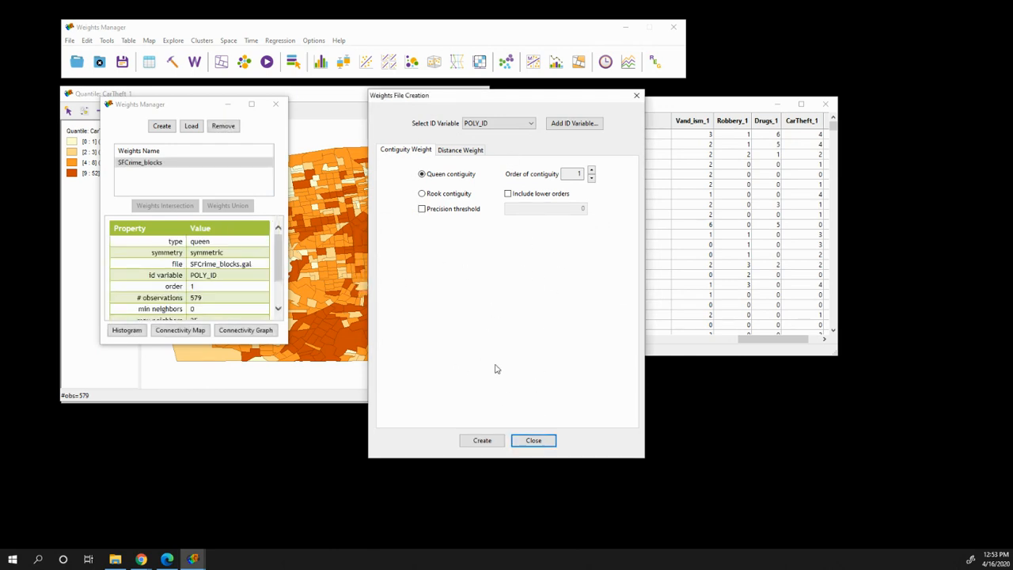
{"action": "left_click", "coordinate": [536, 442]}
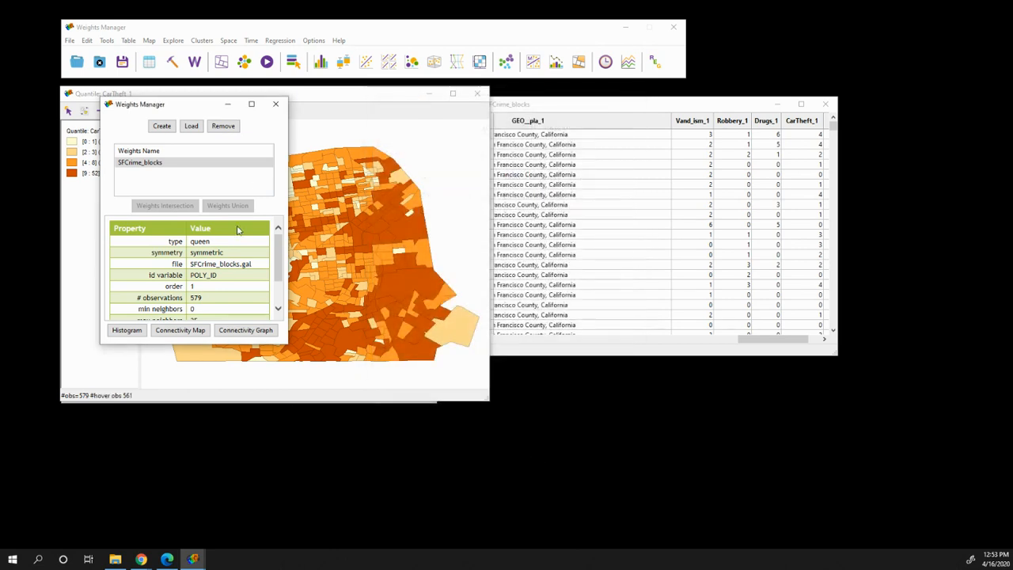
{"action": "left_click", "coordinate": [275, 104]}
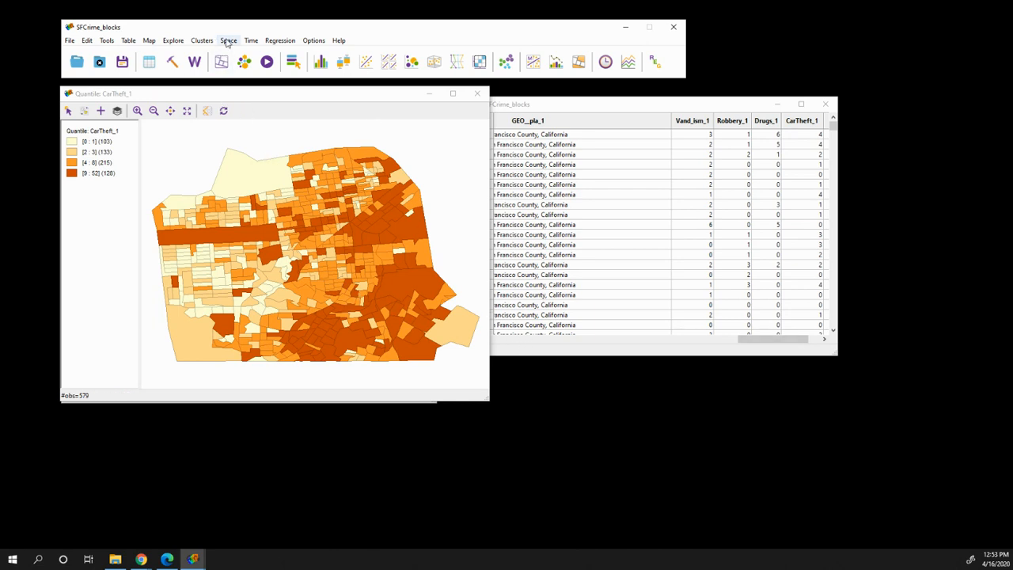
Step: Close the attribute table and set up a Local G* analysis of the last-listed CarTheft_1 variable with the SFCrime_blocks weights
{"action": "left_click", "coordinate": [825, 105]}
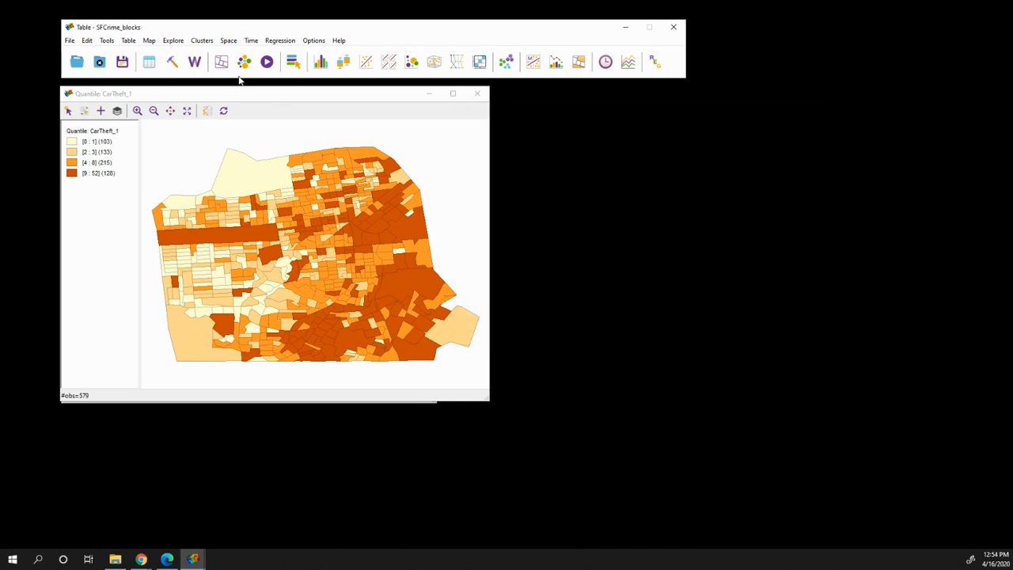
{"action": "left_click", "coordinate": [229, 41]}
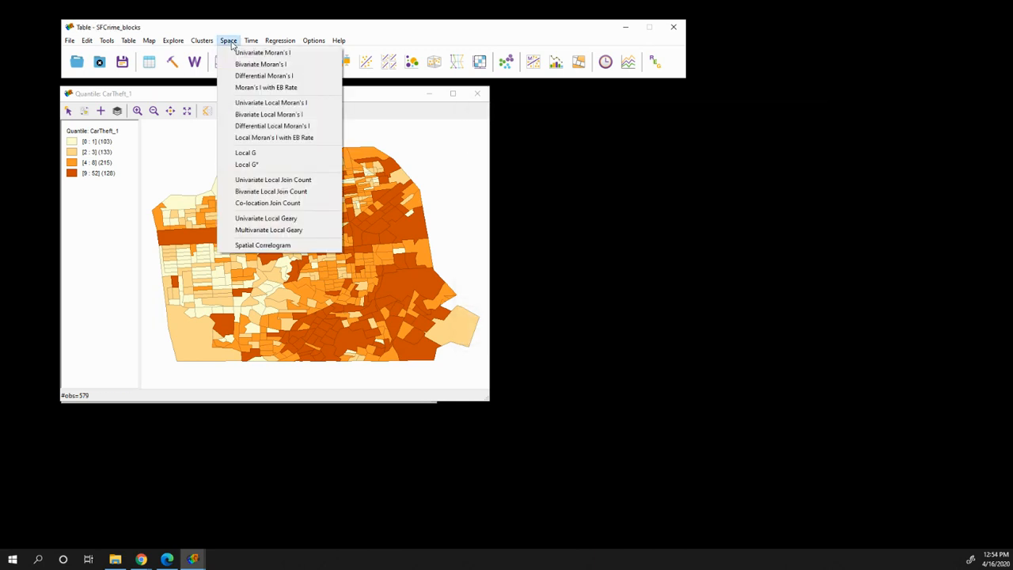
{"action": "left_click", "coordinate": [268, 165]}
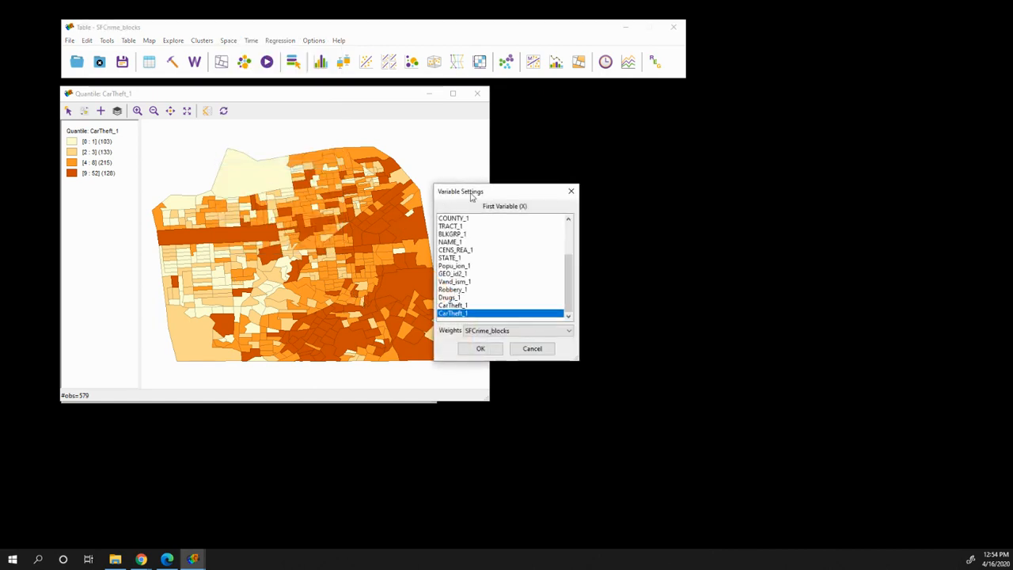
{"action": "left_click_drag", "start_coordinate": [491, 194], "coordinate": [550, 119]}
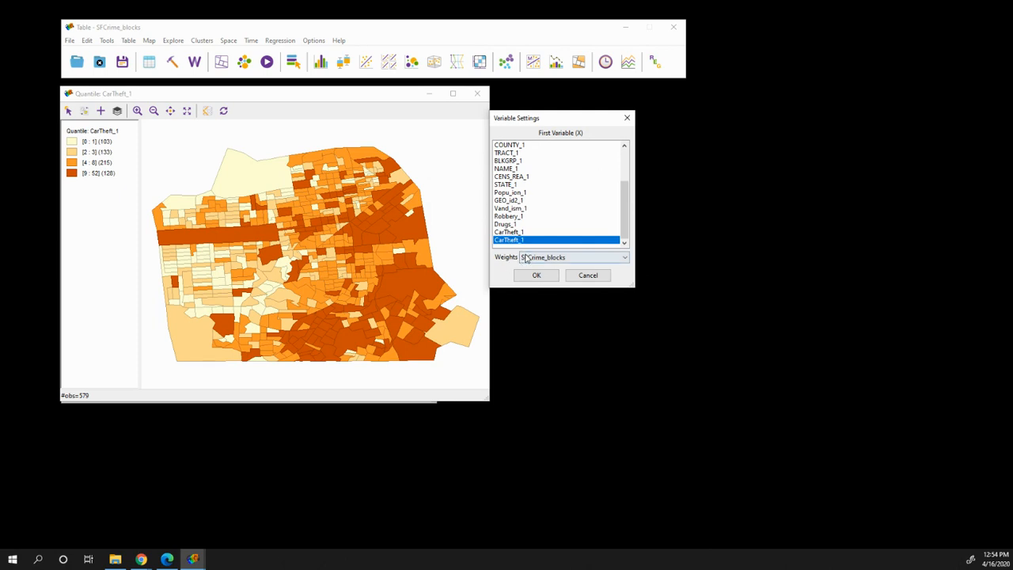
{"action": "left_click", "coordinate": [625, 257]}
{"action": "left_click", "coordinate": [546, 269]}
{"action": "left_click", "coordinate": [536, 275]}
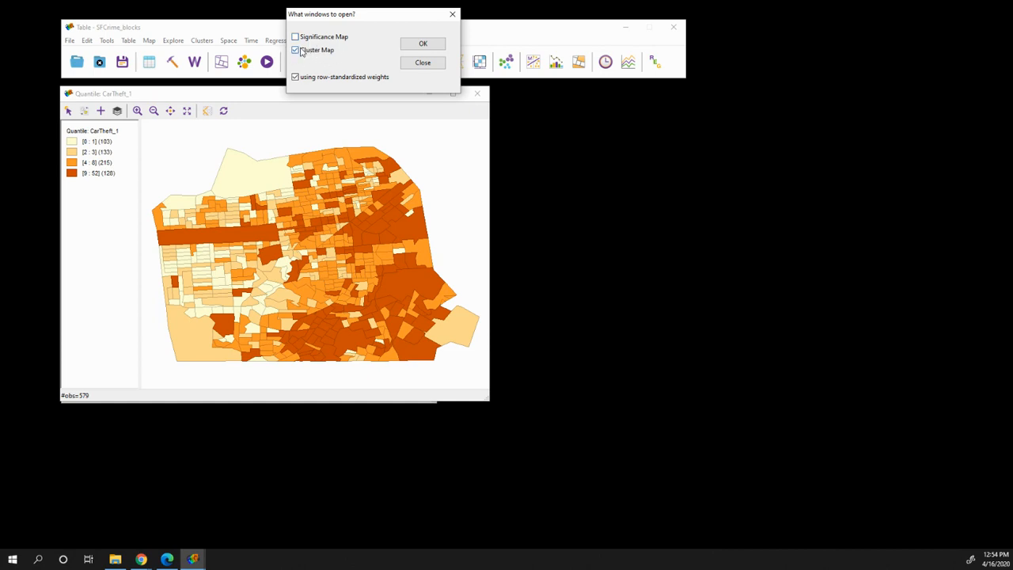
Step: Generate only the Gi* cluster map using row-standardized weights, place it beside the quantile map, and enlarge it to a similar size
{"action": "left_click", "coordinate": [423, 44]}
{"action": "left_click_drag", "start_coordinate": [308, 118], "coordinate": [689, 95]}
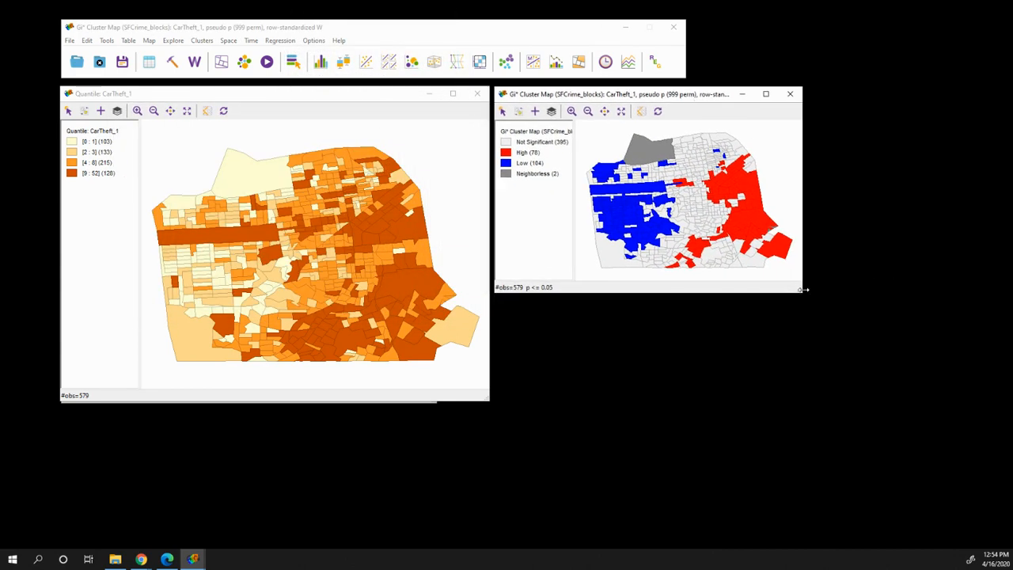
{"action": "left_click_drag", "start_coordinate": [803, 294], "coordinate": [901, 402]}
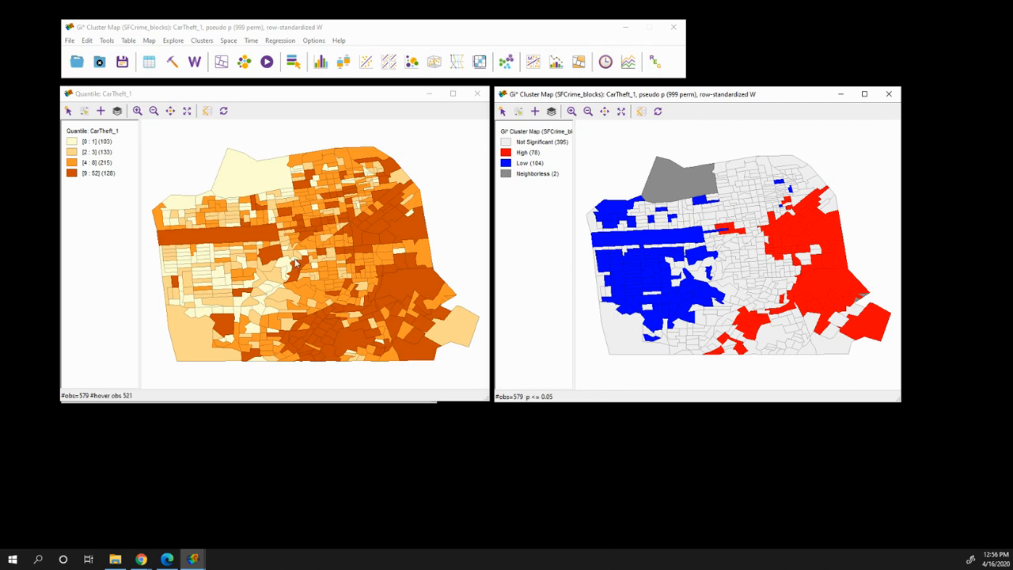
Step: Look over the Gi* cluster map's image copy and save options and its legend options
{"action": "right_click", "coordinate": [607, 216]}
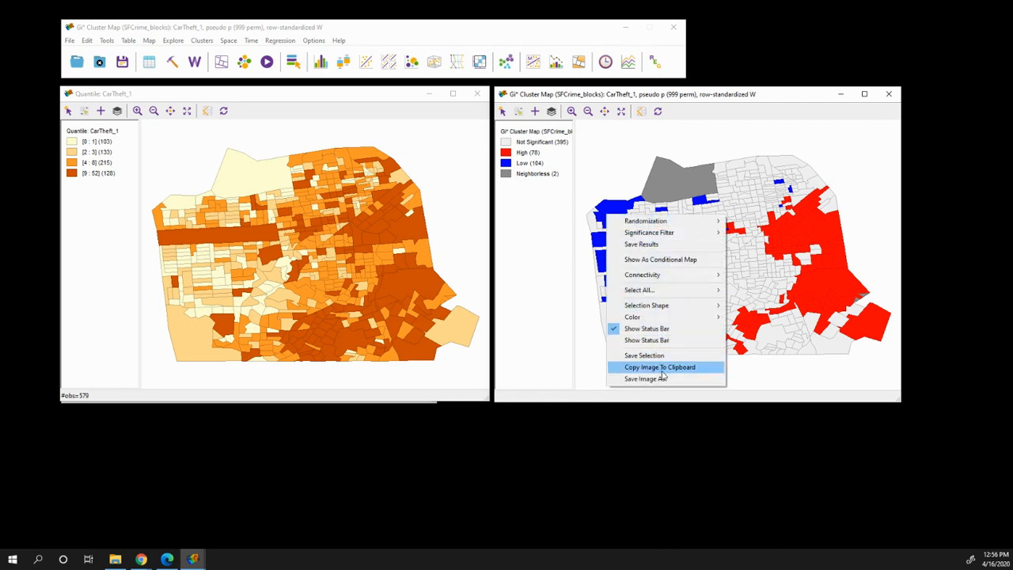
{"action": "left_click", "coordinate": [527, 197]}
{"action": "right_click", "coordinate": [522, 165]}
{"action": "left_click", "coordinate": [557, 278]}
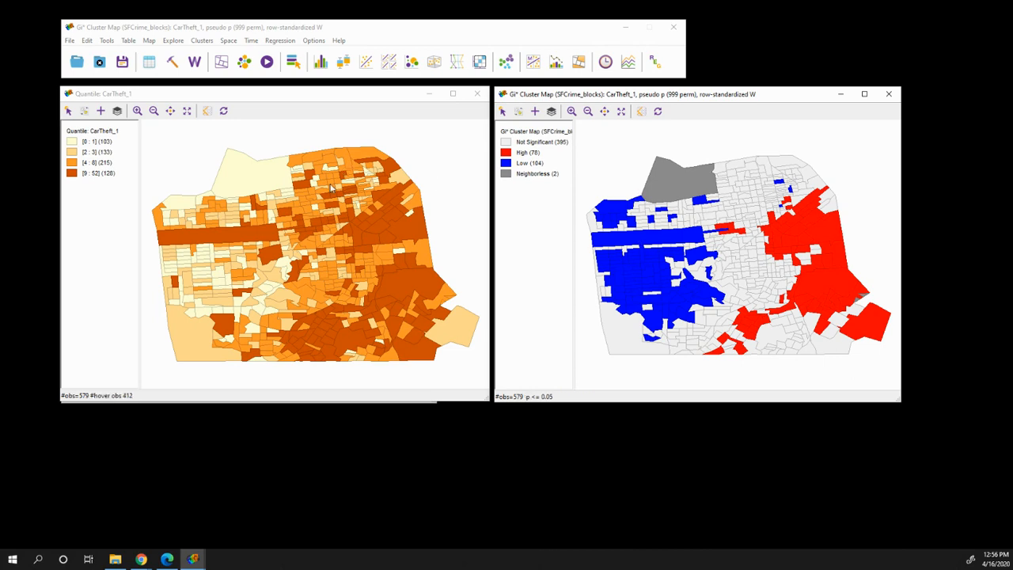
Step: Select individual low and high cluster blocks on the Gi* map to compare them with the linked quantile map, and clear the selection
{"action": "left_click", "coordinate": [661, 239]}
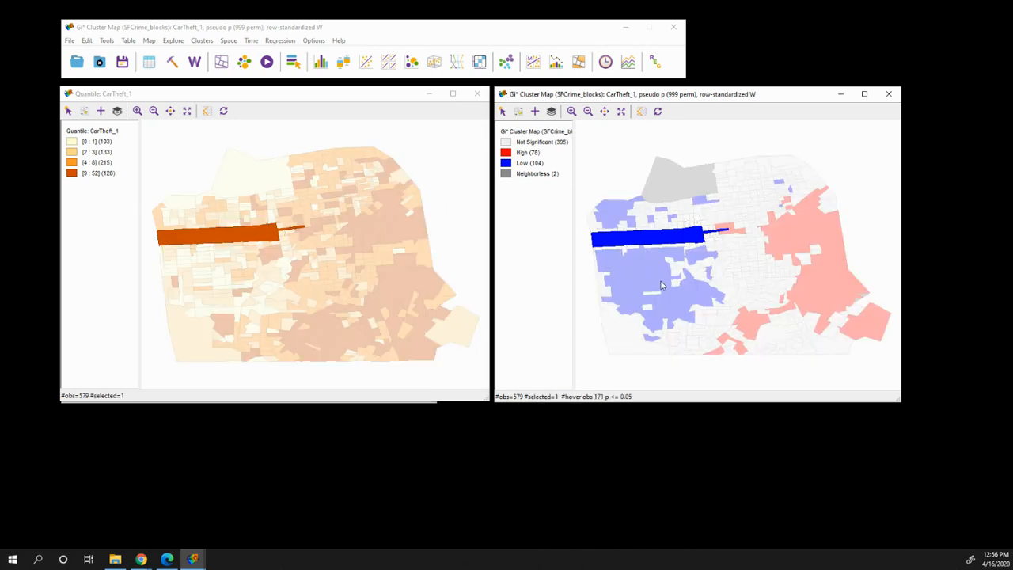
{"action": "left_click", "coordinate": [707, 257]}
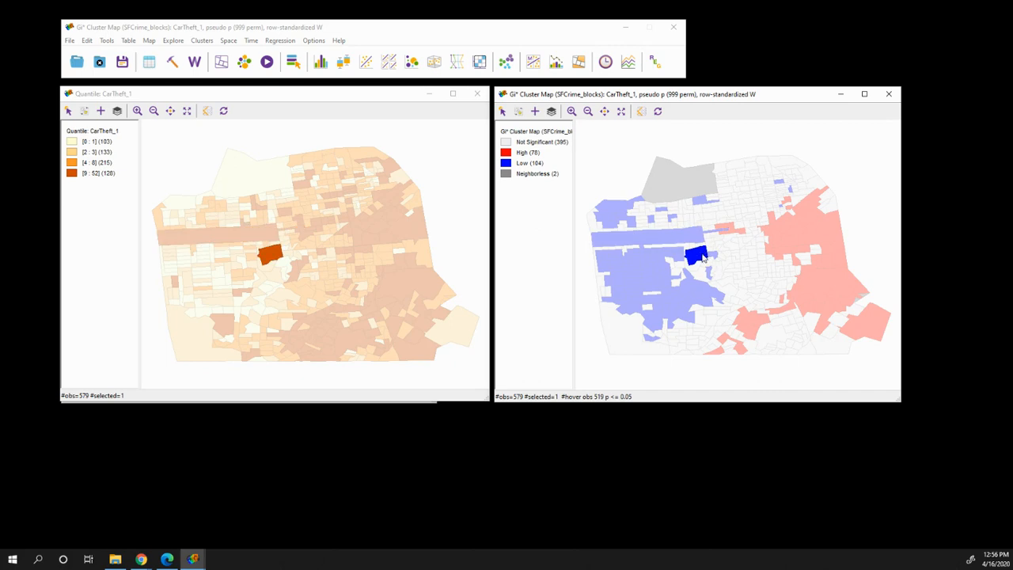
{"action": "left_click", "coordinate": [622, 298]}
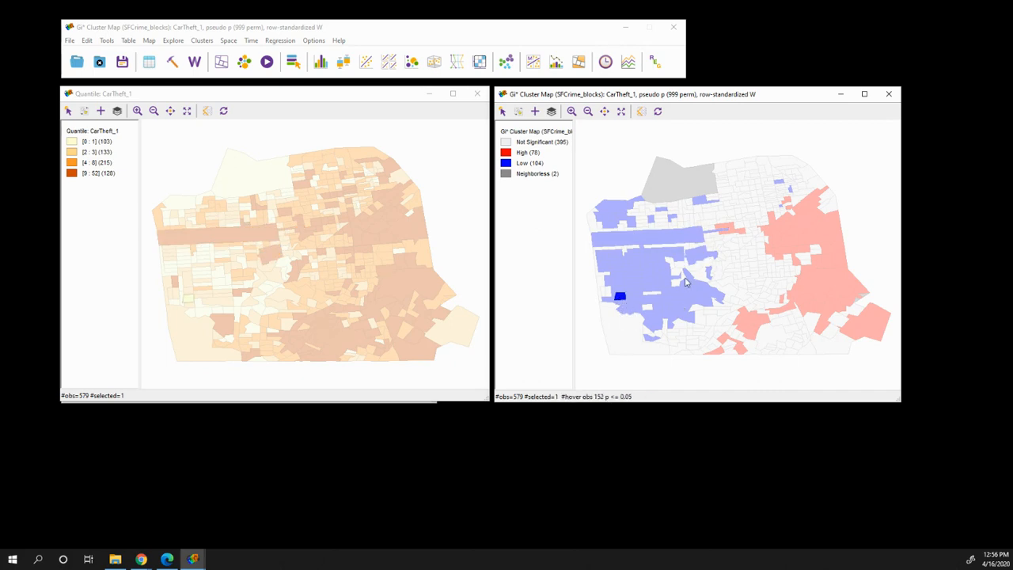
{"action": "left_click", "coordinate": [688, 241]}
{"action": "left_click", "coordinate": [651, 271]}
{"action": "left_click", "coordinate": [767, 253]}
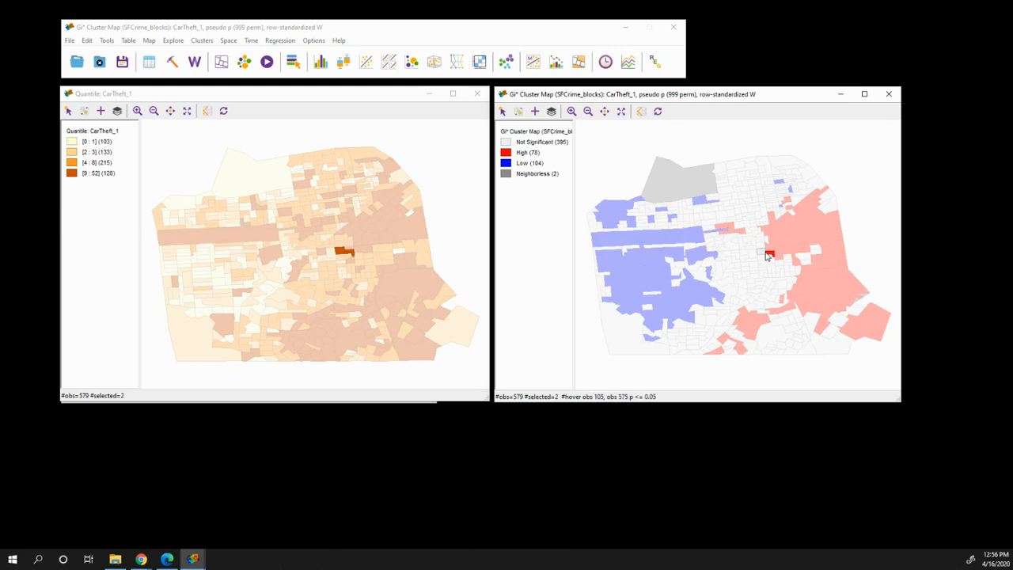
{"action": "left_click", "coordinate": [798, 128]}
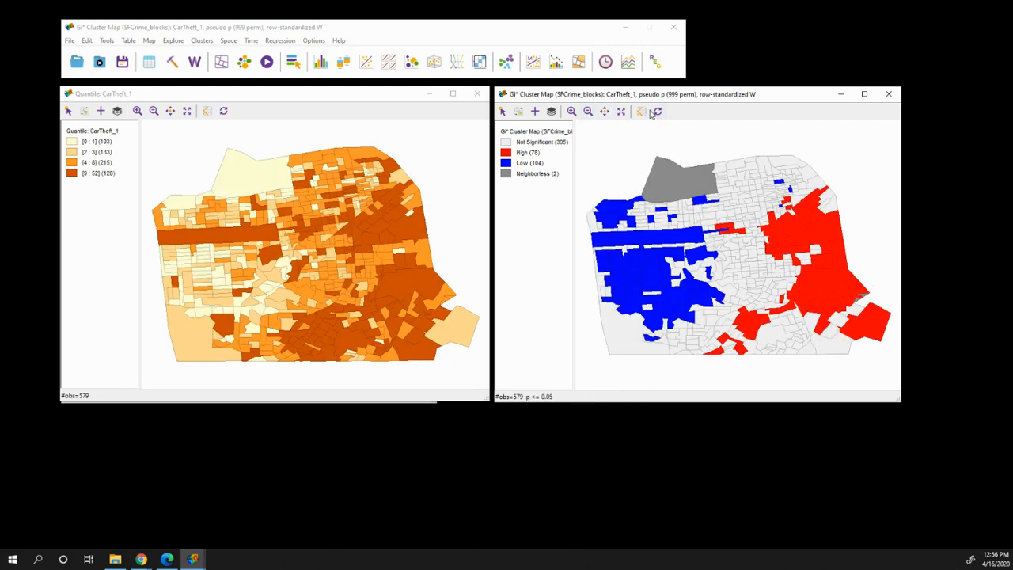